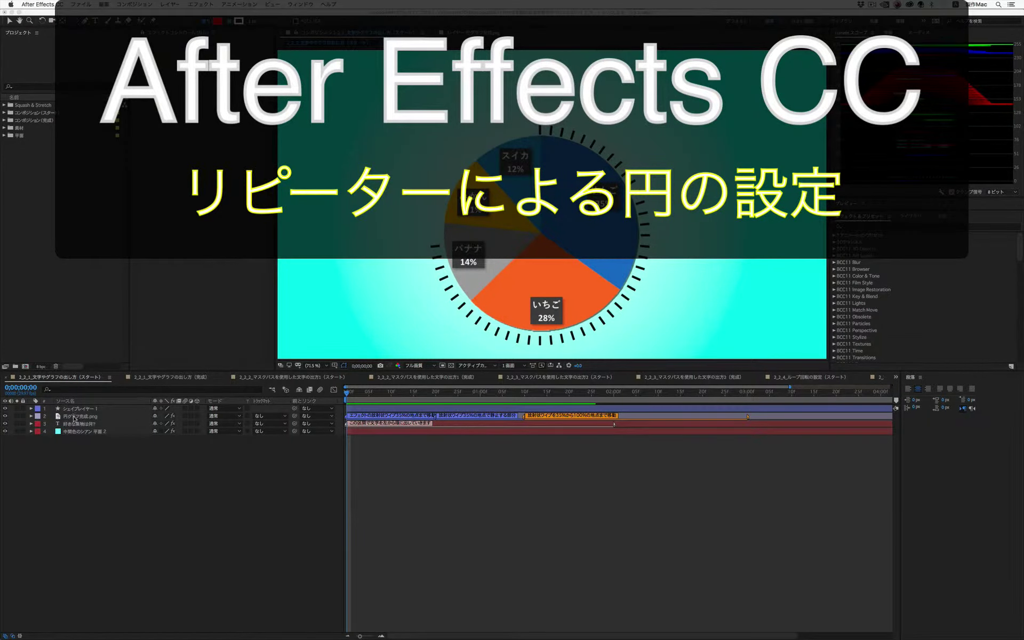
Hide the pie chart PNG layer, keep the cyan background visible, and select Shape Layer 1.
{"action": "left_click", "coordinate": [74, 417]}
{"action": "left_click", "coordinate": [6, 416]}
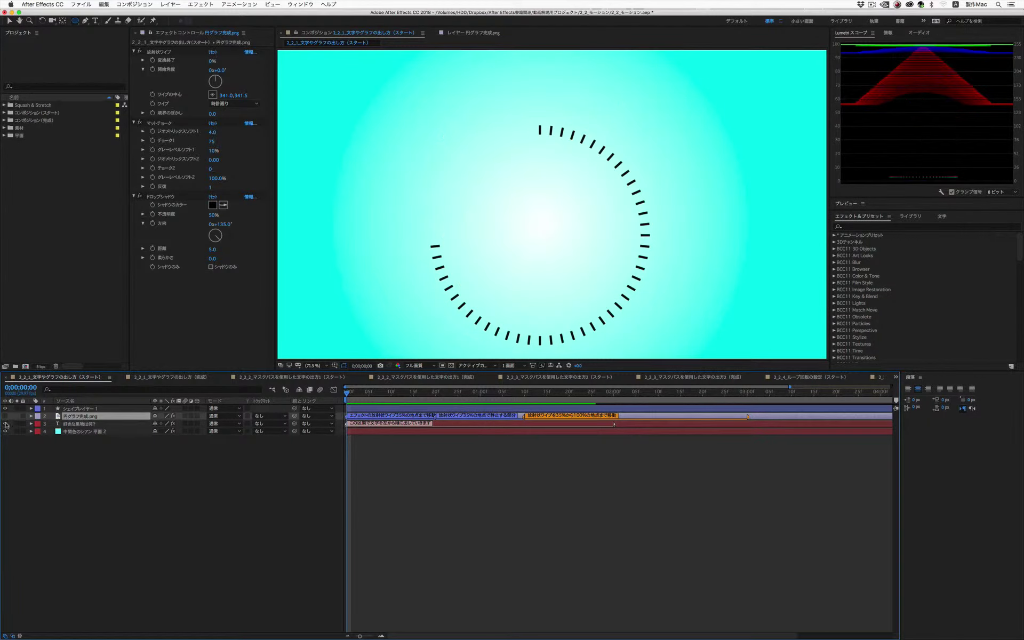
{"action": "left_click", "coordinate": [5, 431]}
{"action": "left_click", "coordinate": [5, 431]}
{"action": "left_click", "coordinate": [67, 408]}
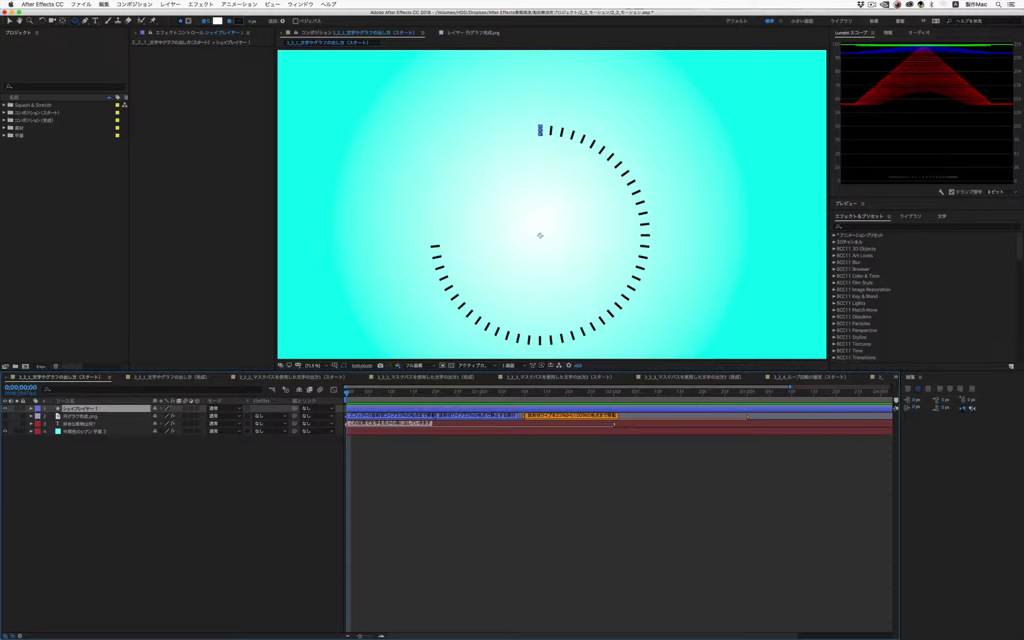
Create a new shape layer and draw a small red ellipse near the top-left.
{"action": "left_click", "coordinate": [169, 5]}
{"action": "mouse_move", "coordinate": [172, 16]}
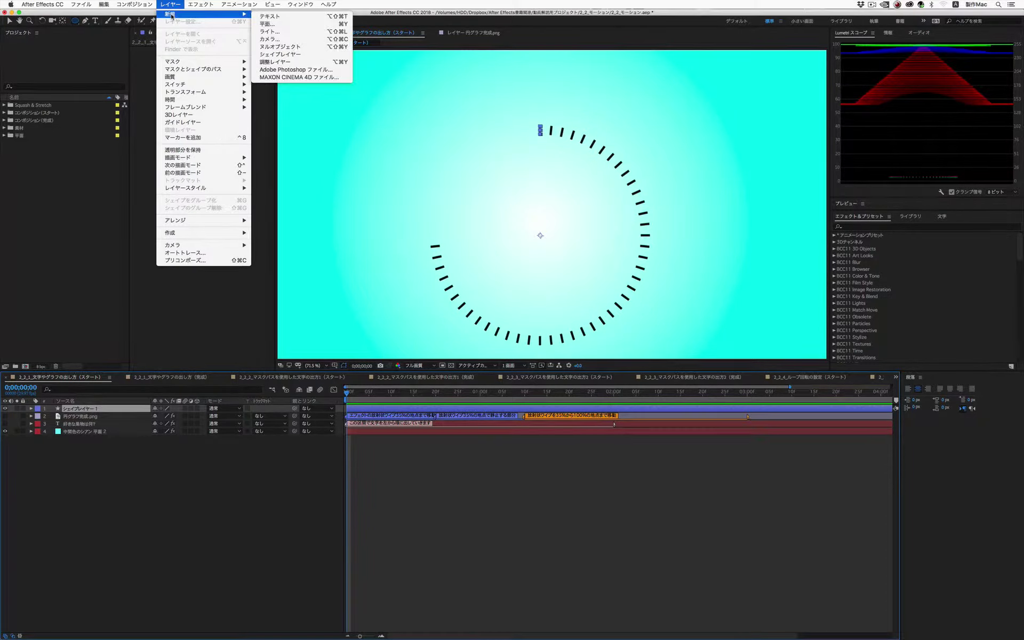
{"action": "left_click", "coordinate": [315, 54]}
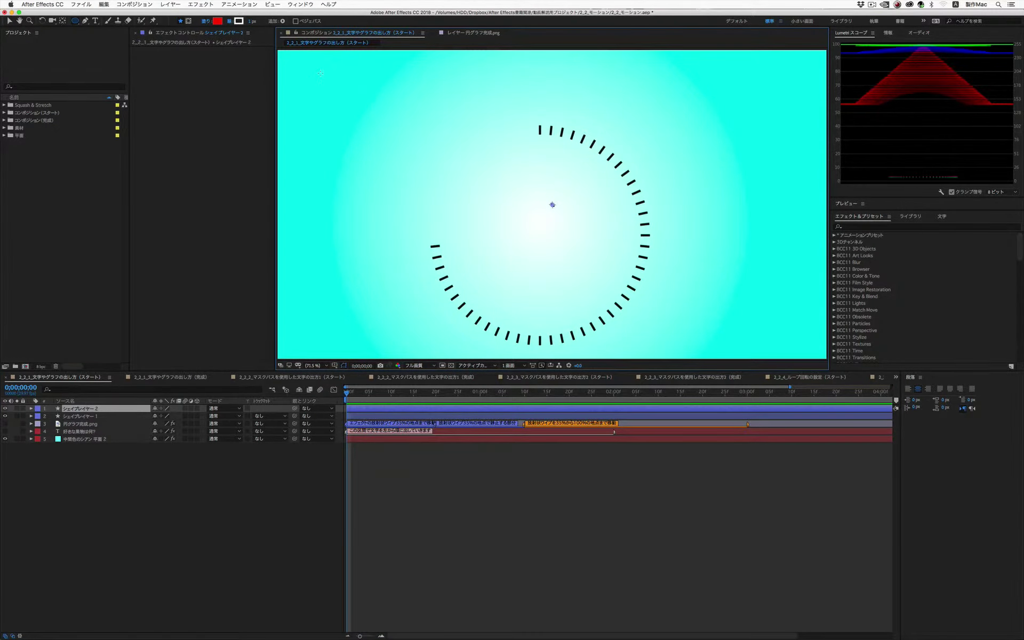
{"action": "left_click_drag", "start_coordinate": [321, 73], "coordinate": [347, 100]}
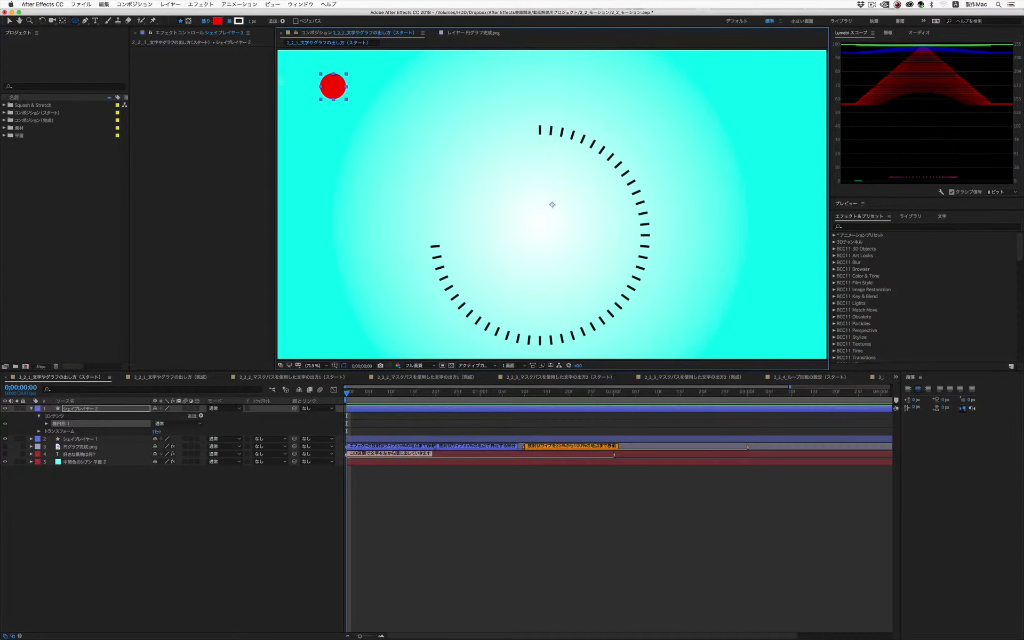
Move the red circle slightly down and right, and hide the tick-mark ring layer.
{"action": "left_click", "coordinate": [9, 21]}
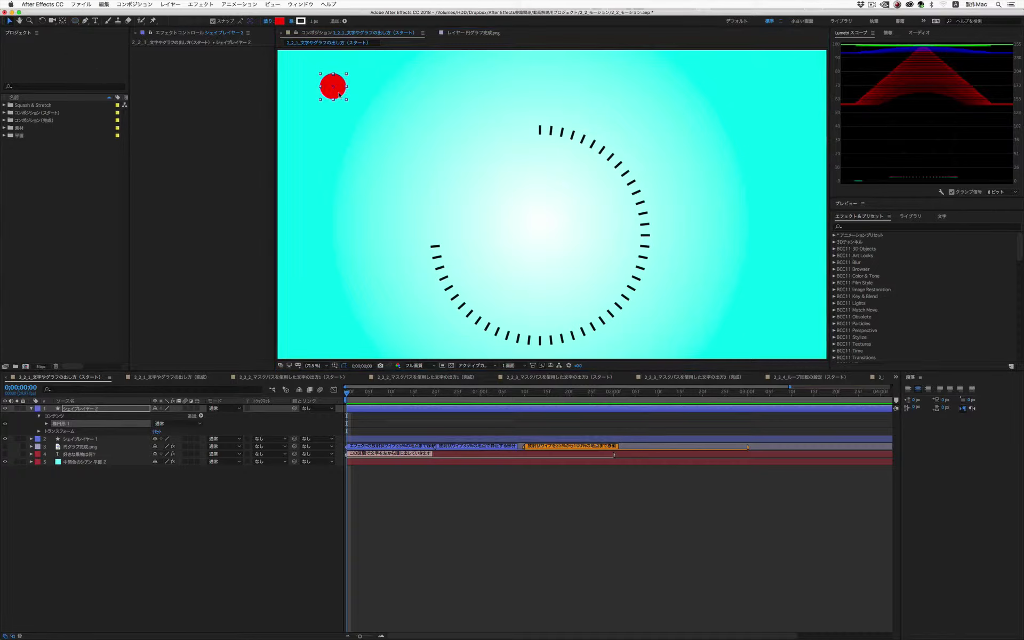
{"action": "left_click_drag", "start_coordinate": [341, 98], "coordinate": [377, 154]}
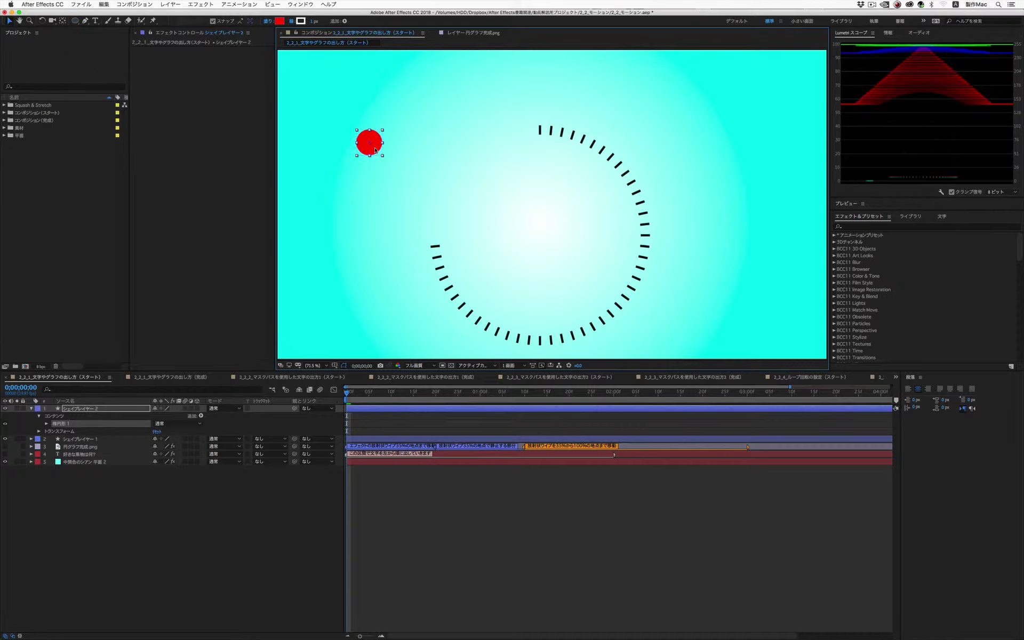
{"action": "left_click", "coordinate": [5, 439]}
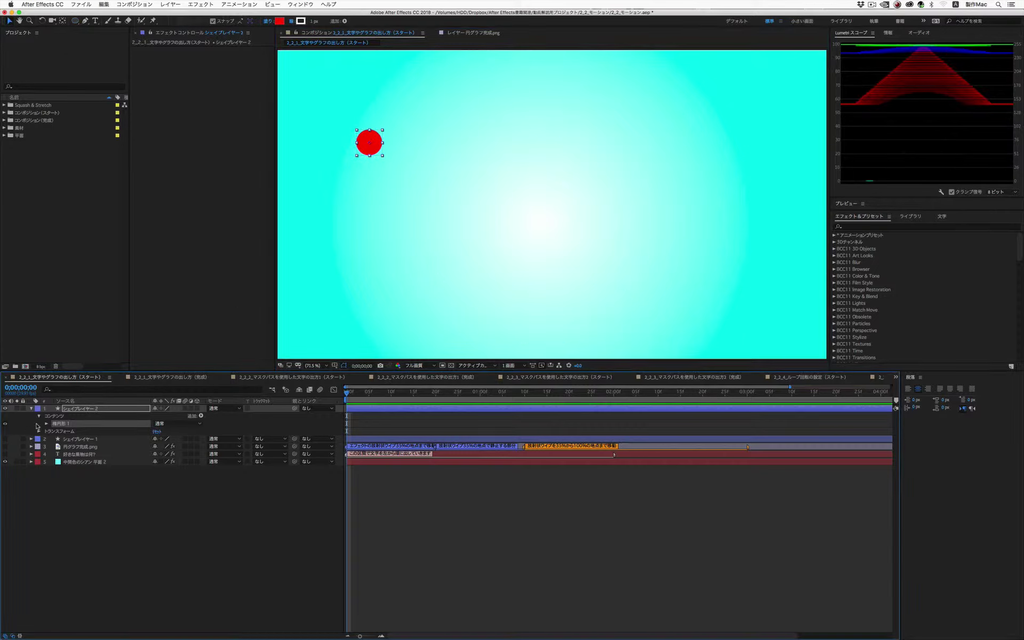
{"action": "left_click", "coordinate": [201, 415]}
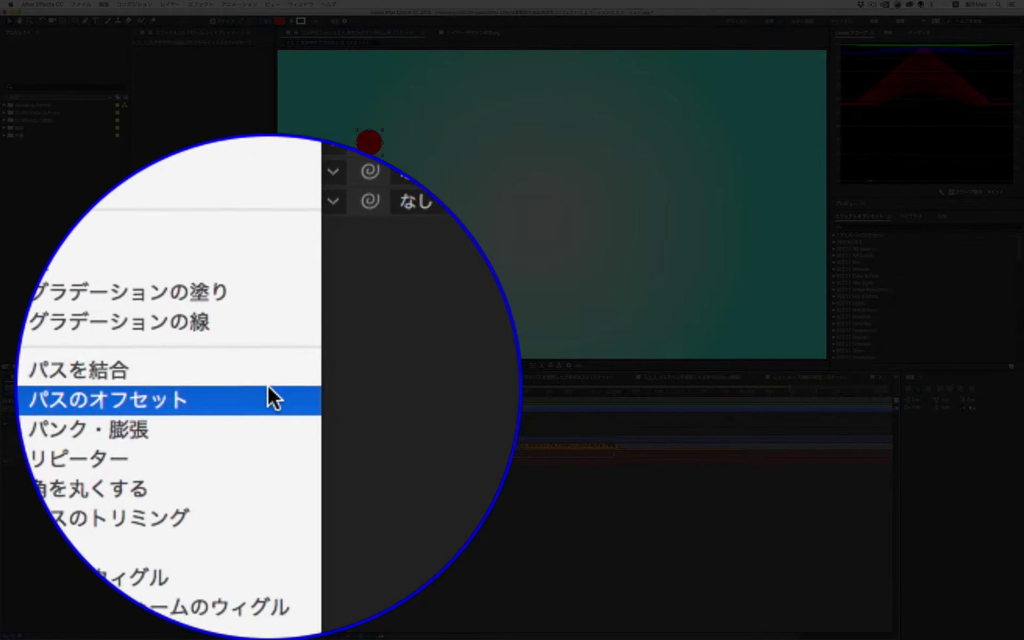
Add a Repeater to the red circle and set Copies to 10, then scrub it to 14.
{"action": "left_click", "coordinate": [267, 384]}
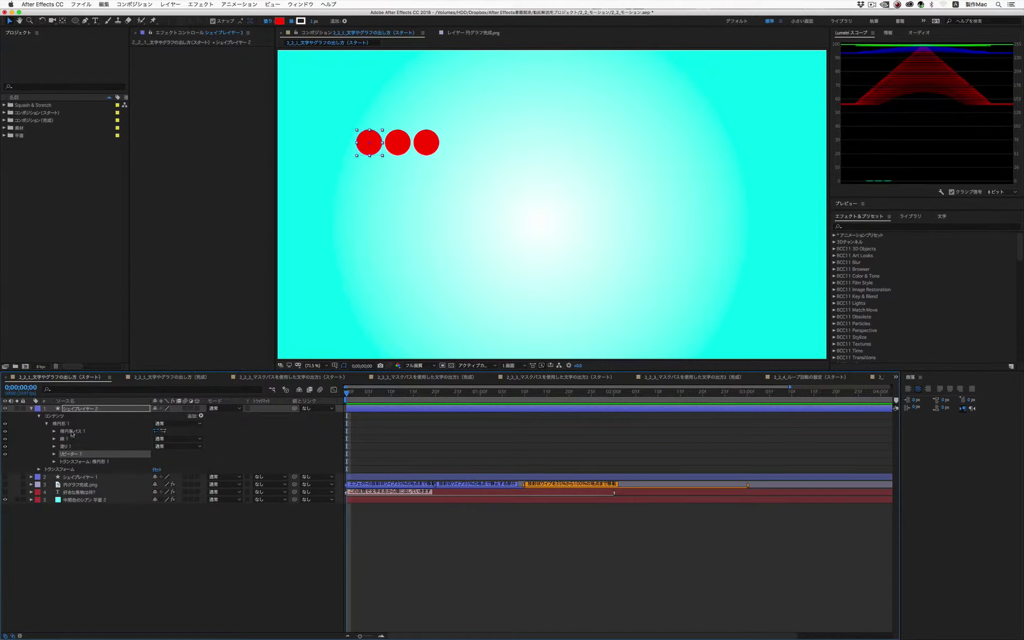
{"action": "left_click", "coordinate": [55, 454]}
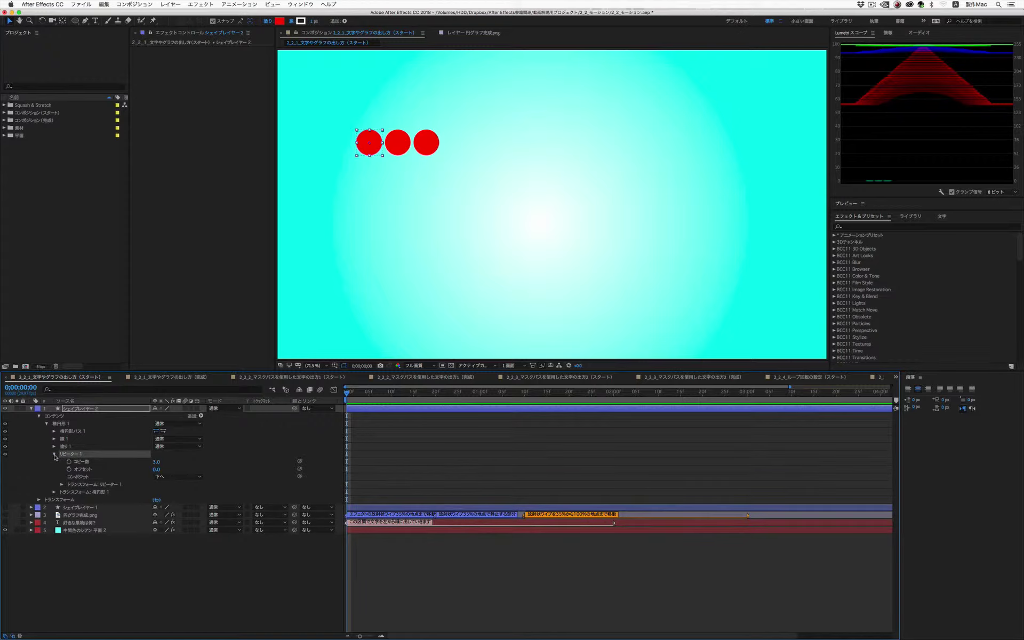
{"action": "left_click", "coordinate": [155, 462]}
{"action": "type", "text": "10"}
{"action": "key", "text": "Return"}
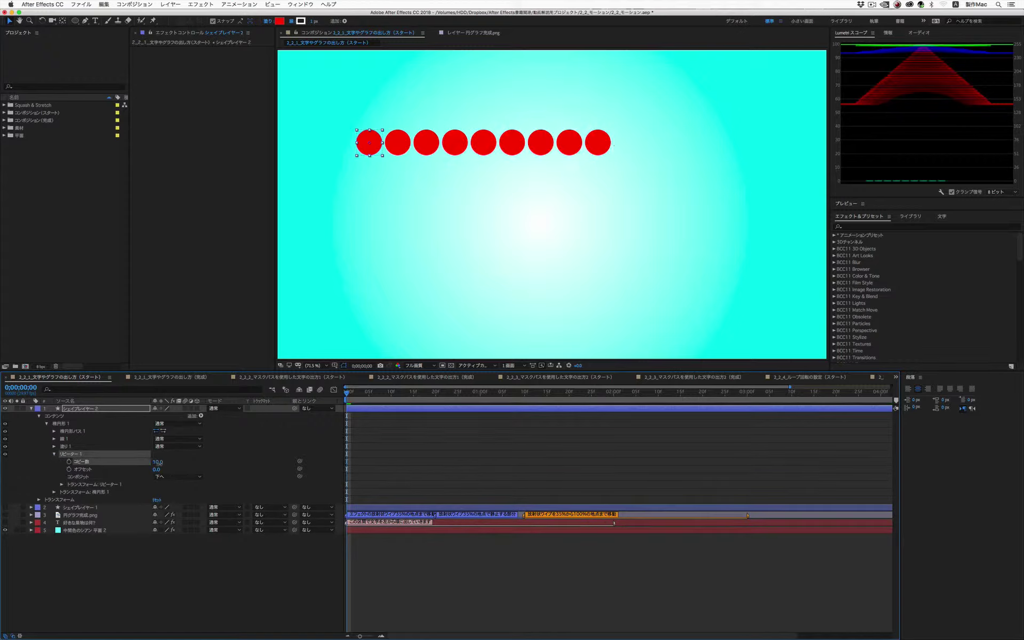
{"action": "left_click_drag", "start_coordinate": [158, 463], "coordinate": [160, 464]}
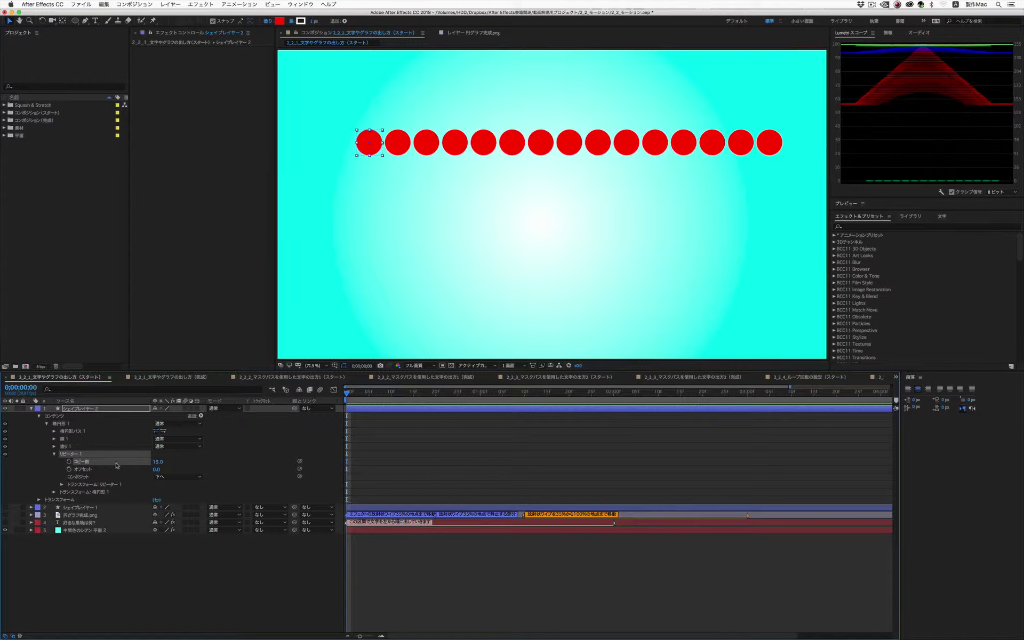
{"action": "left_click_drag", "start_coordinate": [158, 462], "coordinate": [157, 463]}
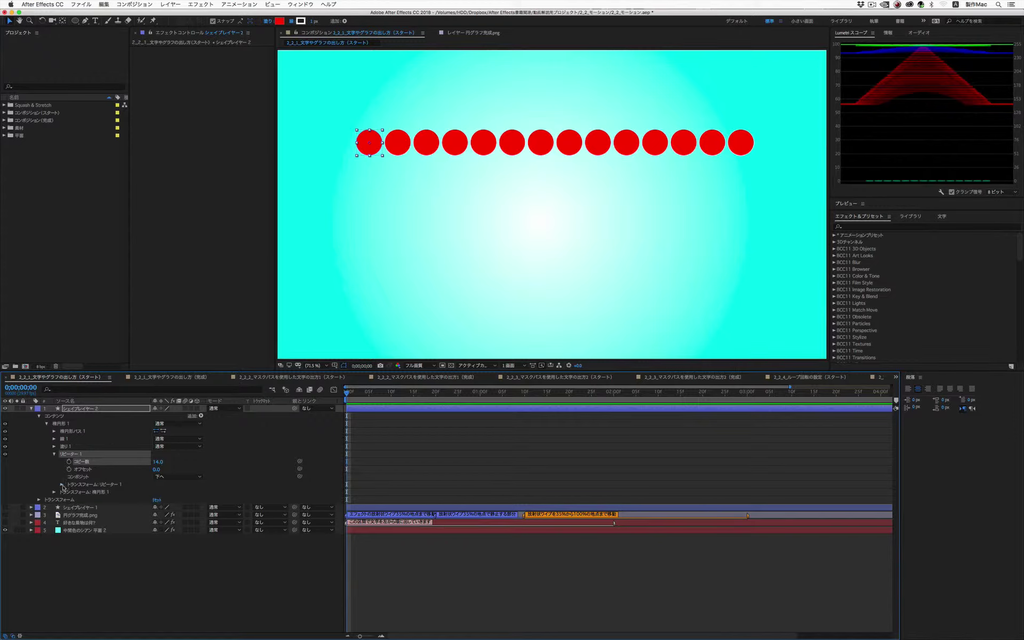
Set the Repeater transform Position to 147,100 for a diagonal line, and keyframe Copies.
{"action": "left_click", "coordinate": [62, 484]}
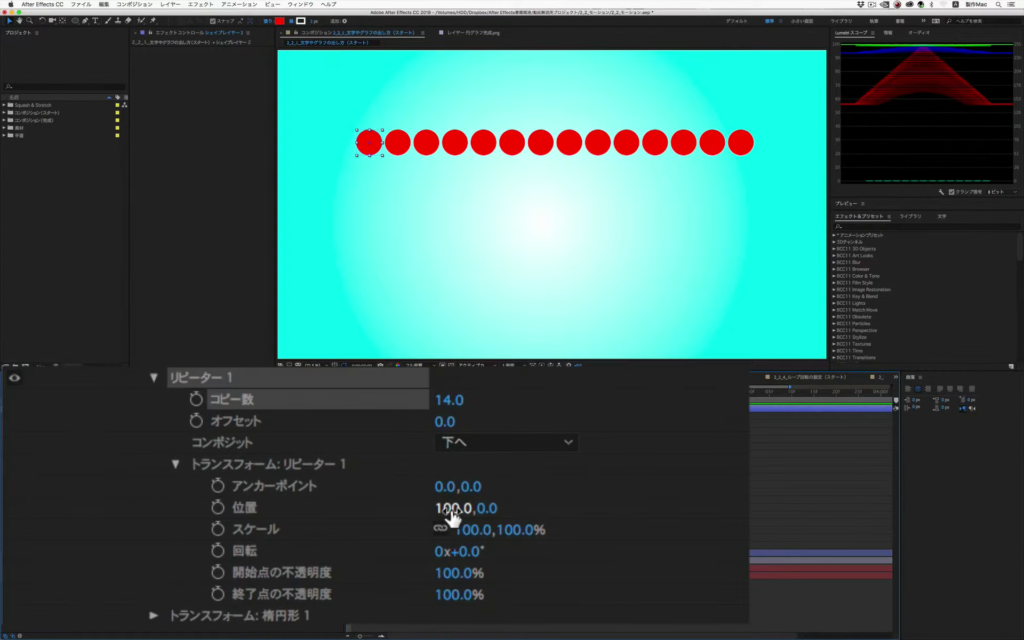
{"action": "left_click", "coordinate": [452, 513]}
{"action": "type", "text": "0"}
{"action": "key", "text": "Return"}
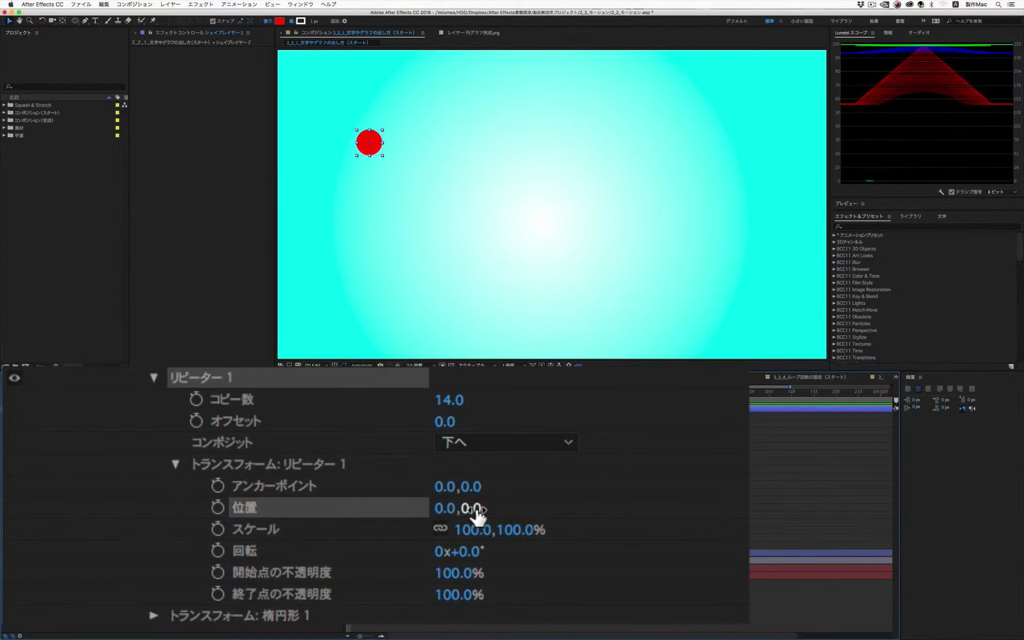
{"action": "left_click", "coordinate": [477, 511]}
{"action": "type", "text": "100"}
{"action": "key", "text": "Return"}
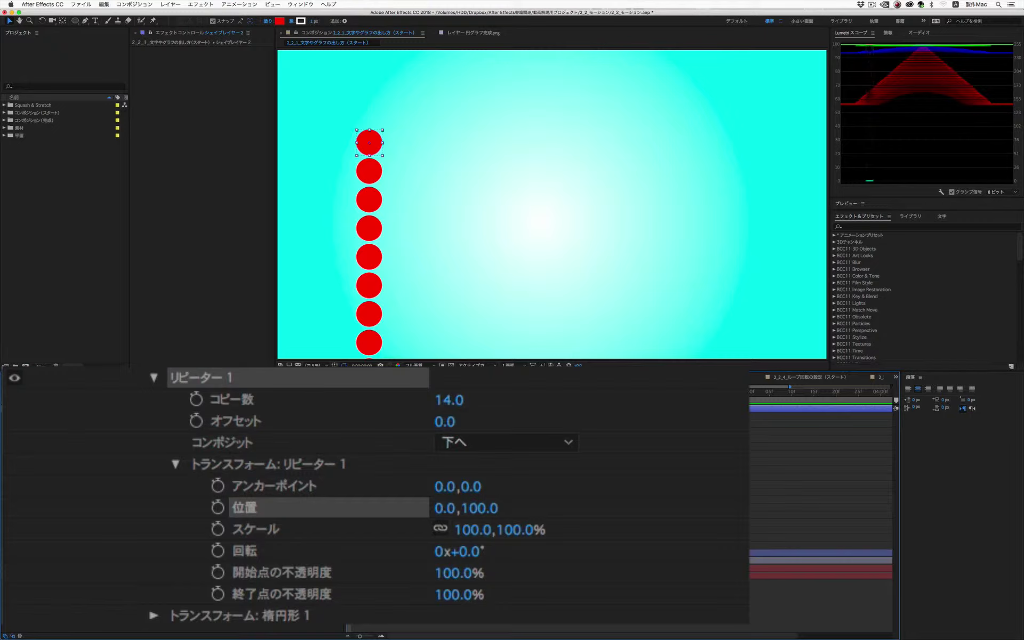
{"action": "left_click_drag", "start_coordinate": [442, 509], "coordinate": [608, 507]}
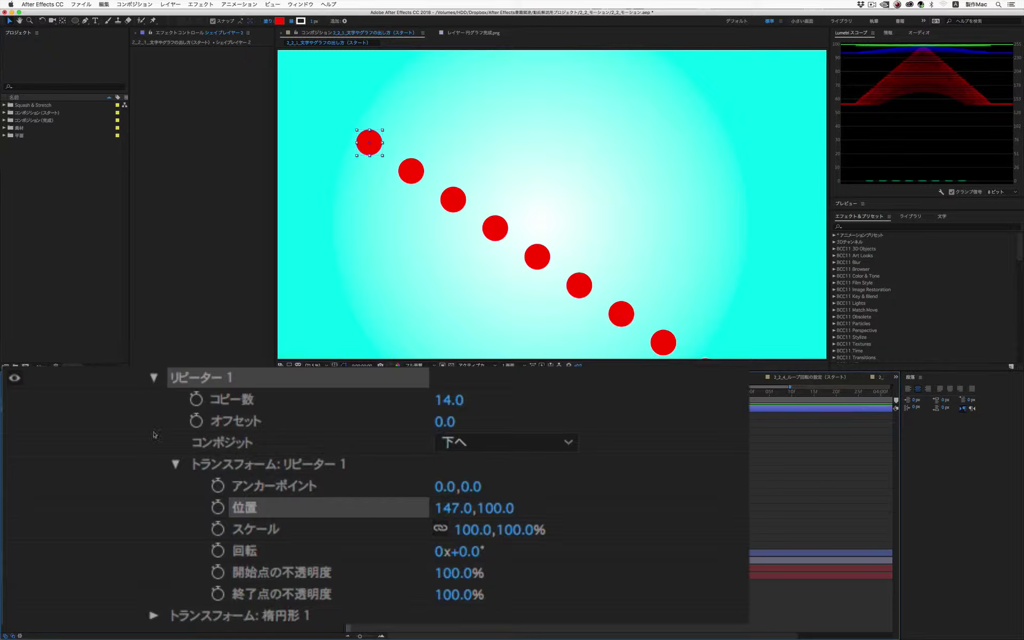
{"action": "left_click", "coordinate": [197, 401]}
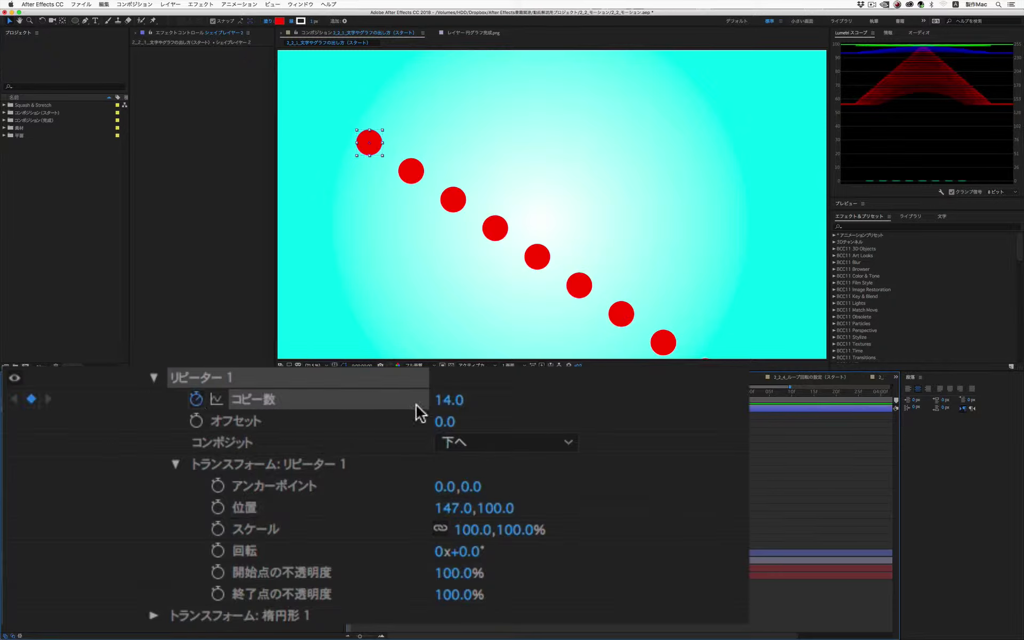
Keyframe Copies from 0 at 0;00 to 10 at 1;00 and preview the build-up.
{"action": "left_click", "coordinate": [449, 401]}
{"action": "type", "text": "0"}
{"action": "key", "text": "Return"}
{"action": "key", "text": "shift+Page_Down"}
{"action": "key", "text": "shift+Page_Down"}
{"action": "key", "text": "shift+Page_Down"}
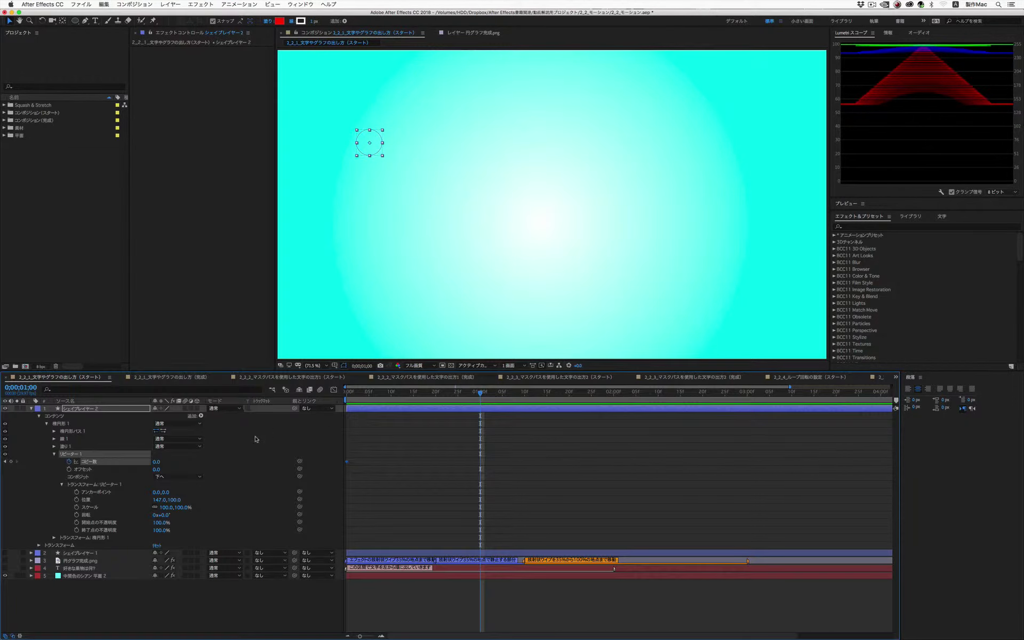
{"action": "left_click", "coordinate": [156, 461]}
{"action": "type", "text": "10"}
{"action": "key", "text": "Return"}
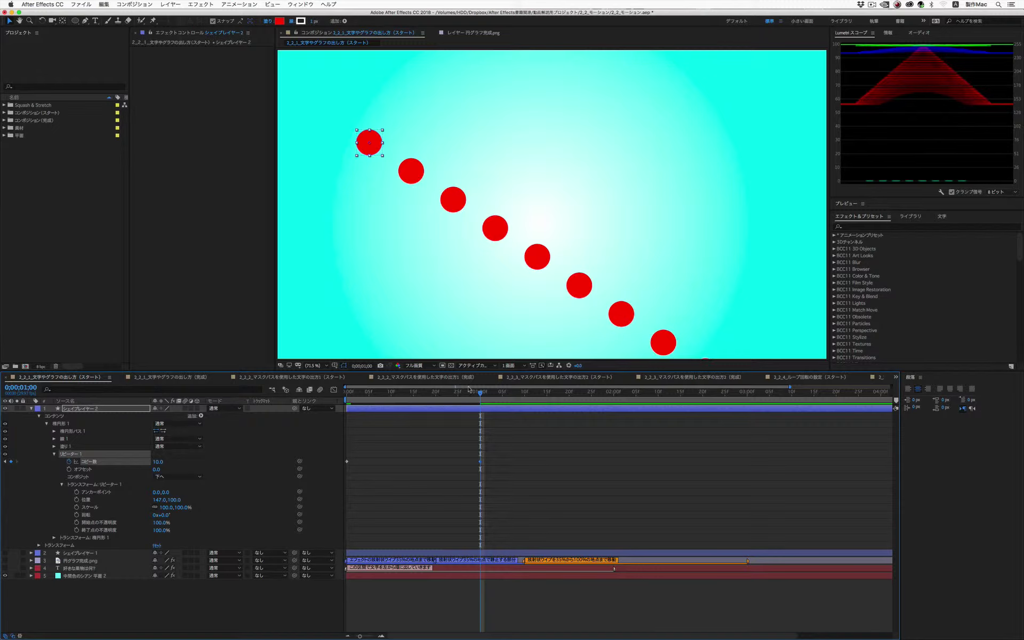
{"action": "mouse_move", "coordinate": [474, 393]}
{"action": "left_mouse_down"}
{"action": "mouse_move", "coordinate": [421, 400]}
{"action": "mouse_move", "coordinate": [476, 398]}
{"action": "left_mouse_up"}
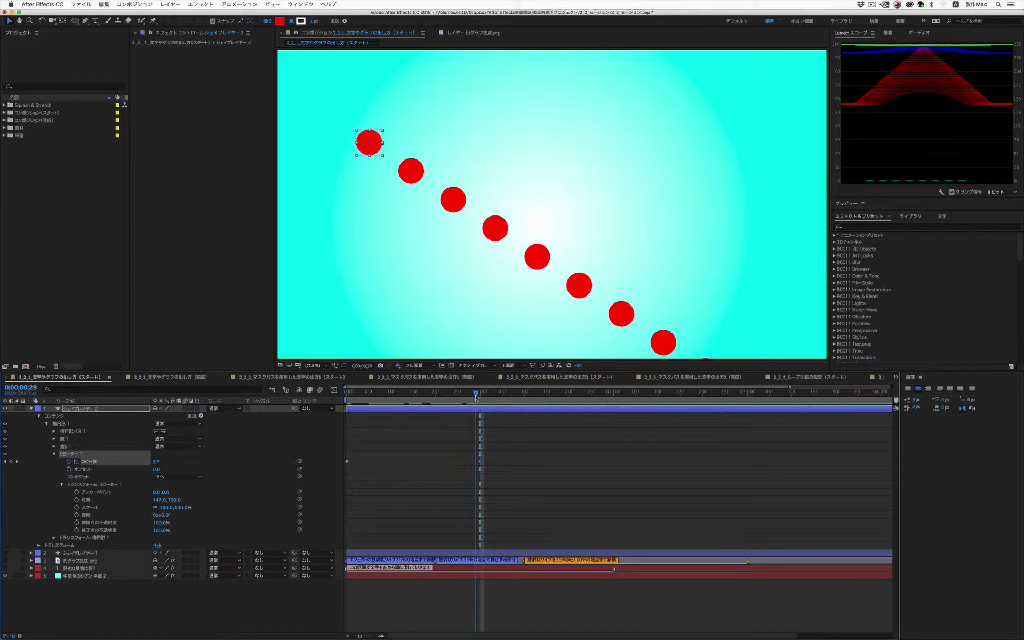
{"action": "key", "text": "Home"}
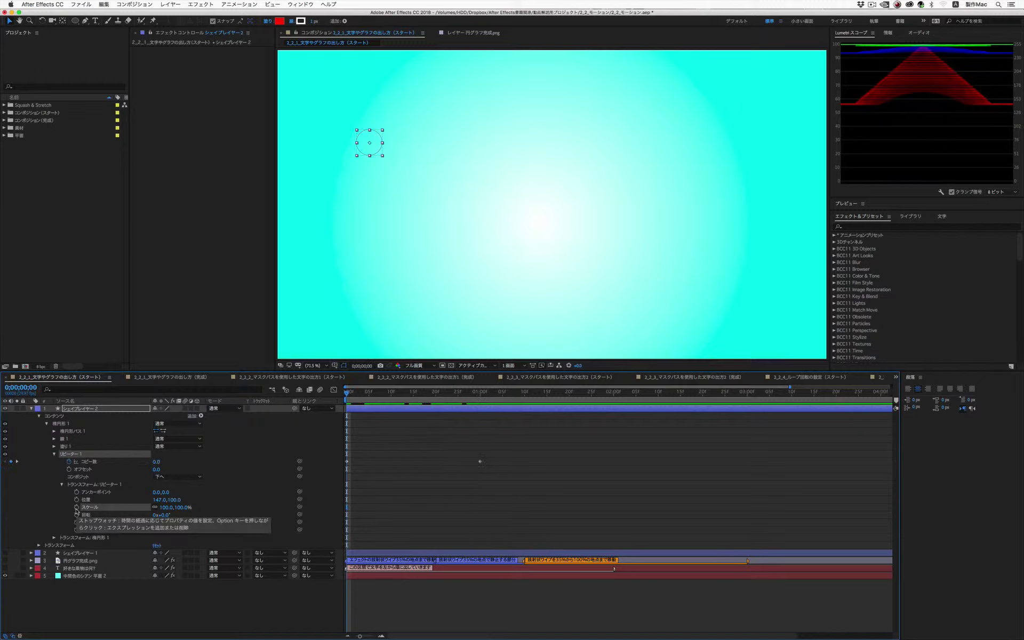
Keyframe the Repeater Scale from 100% at 0;00 to 120% at 1;00 and preview.
{"action": "left_click", "coordinate": [77, 509]}
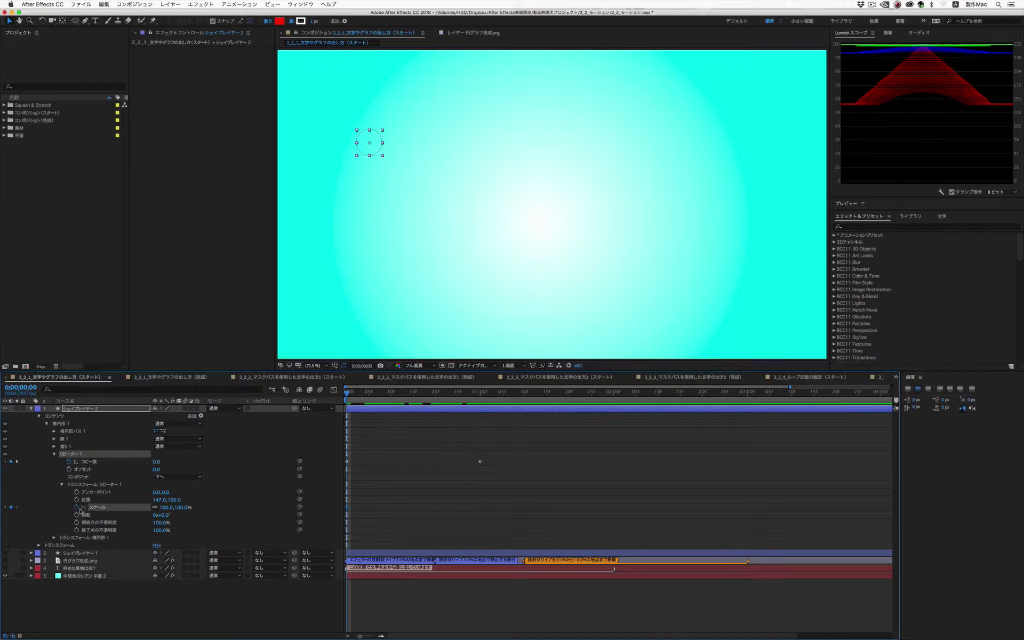
{"action": "left_click", "coordinate": [481, 397]}
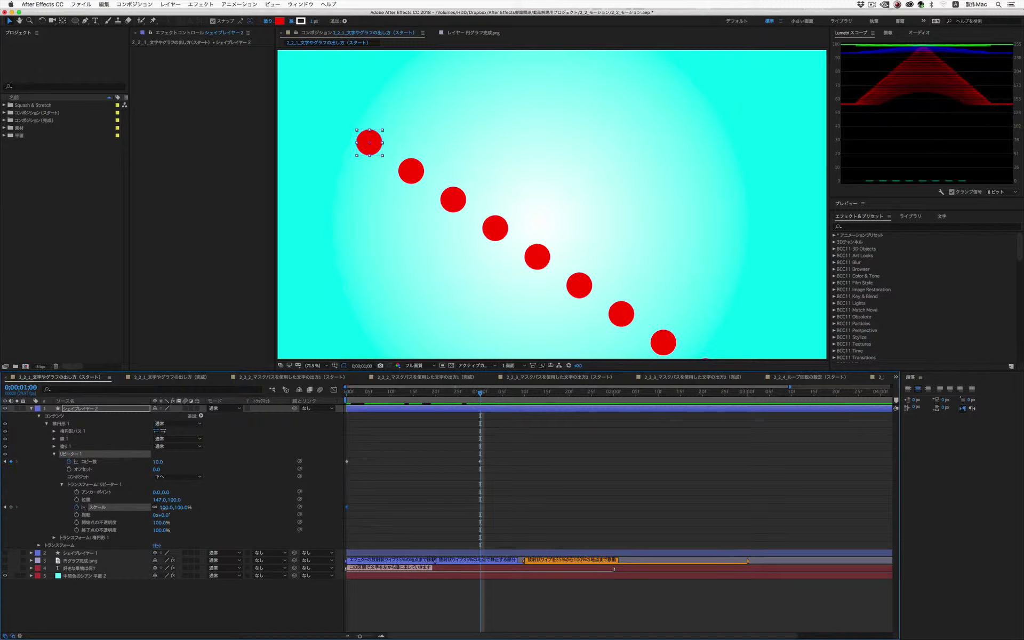
{"action": "left_click", "coordinate": [165, 508]}
{"action": "type", "text": "120"}
{"action": "key", "text": "Return"}
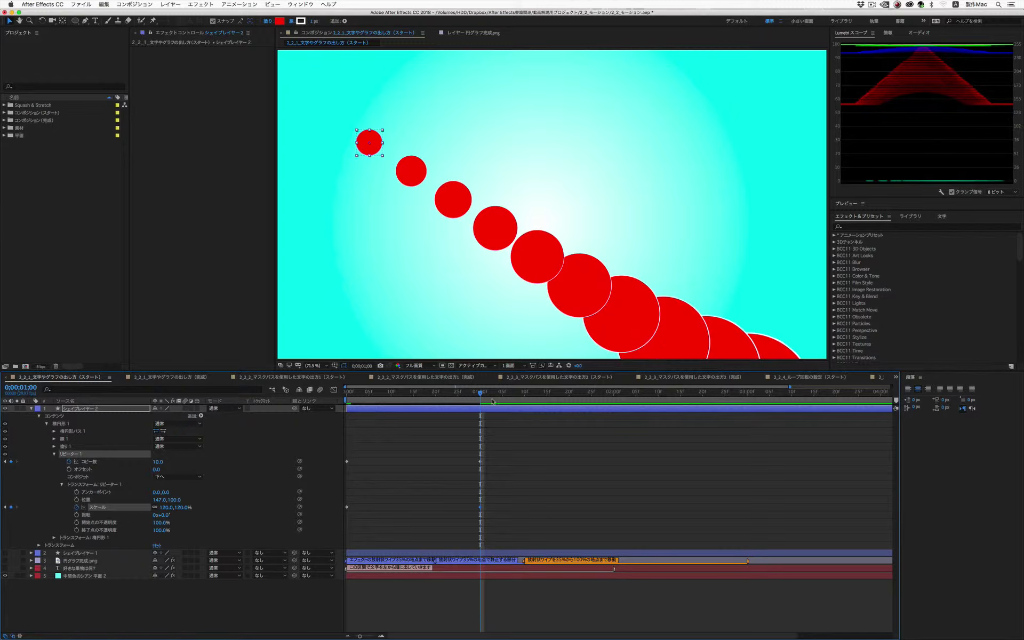
{"action": "left_click_drag", "start_coordinate": [480, 395], "coordinate": [479, 395]}
Keyframe Start Opacity at 1;00 and set it to 0% at 0;00, then play the animation.
{"action": "left_click", "coordinate": [77, 523]}
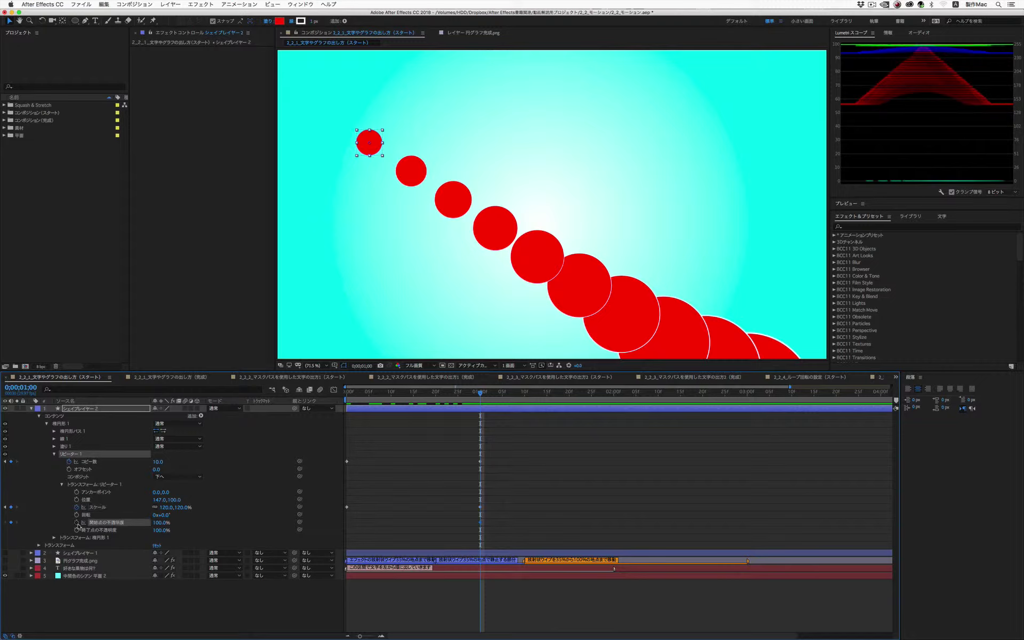
{"action": "left_click", "coordinate": [350, 393]}
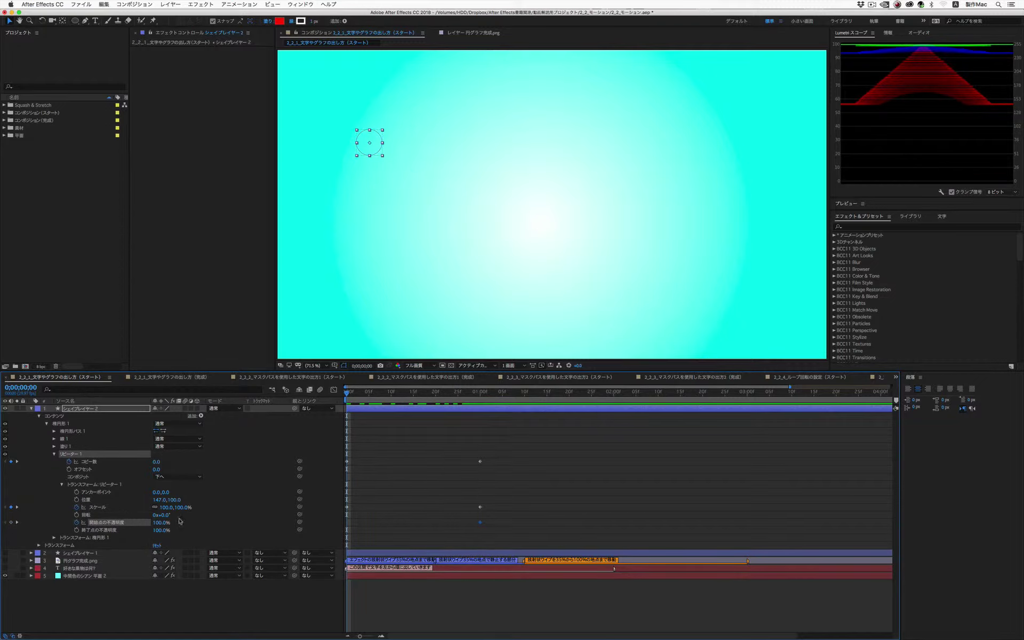
{"action": "left_click", "coordinate": [160, 523]}
{"action": "type", "text": "0"}
{"action": "key", "text": "Return"}
{"action": "key", "text": "space"}
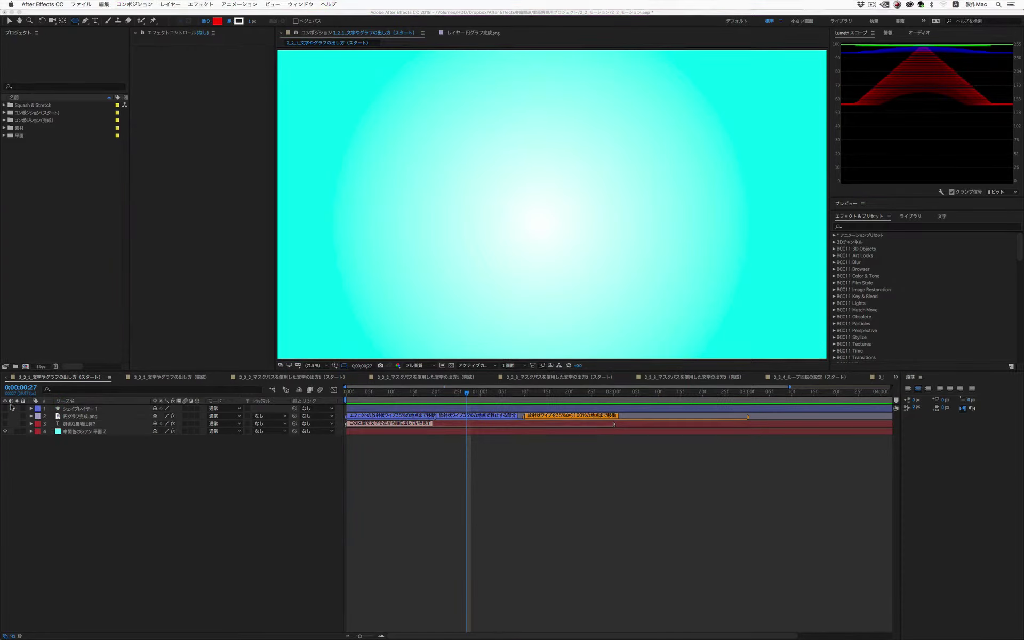
Hide Shape Layer 1 and draw a small red circle near centre on new shape layer シェイプレイヤー 2.
{"action": "left_click", "coordinate": [6, 409]}
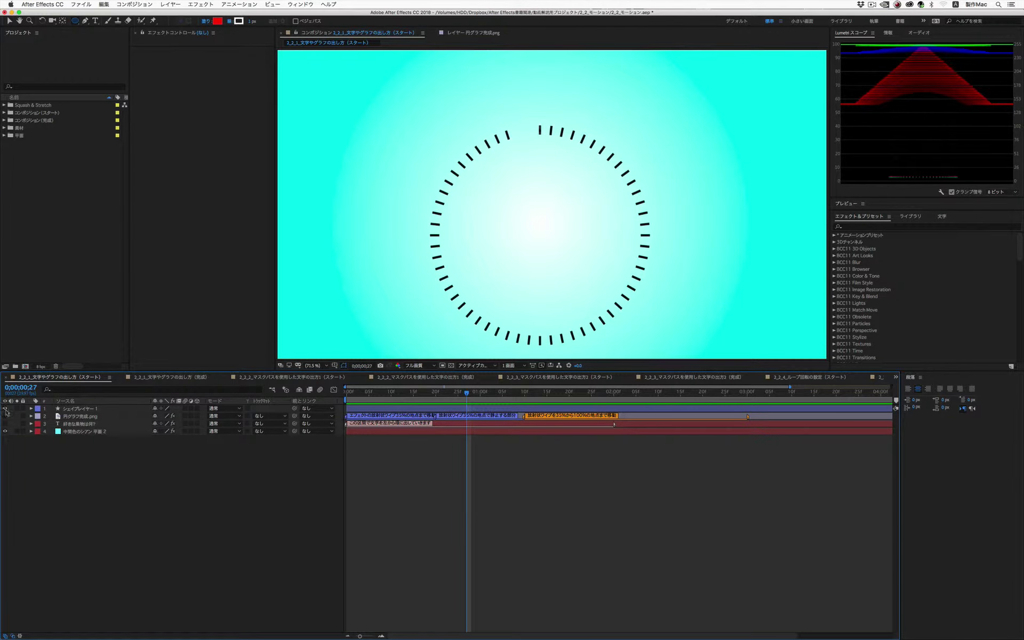
{"action": "left_click", "coordinate": [6, 408]}
{"action": "left_click", "coordinate": [171, 4]}
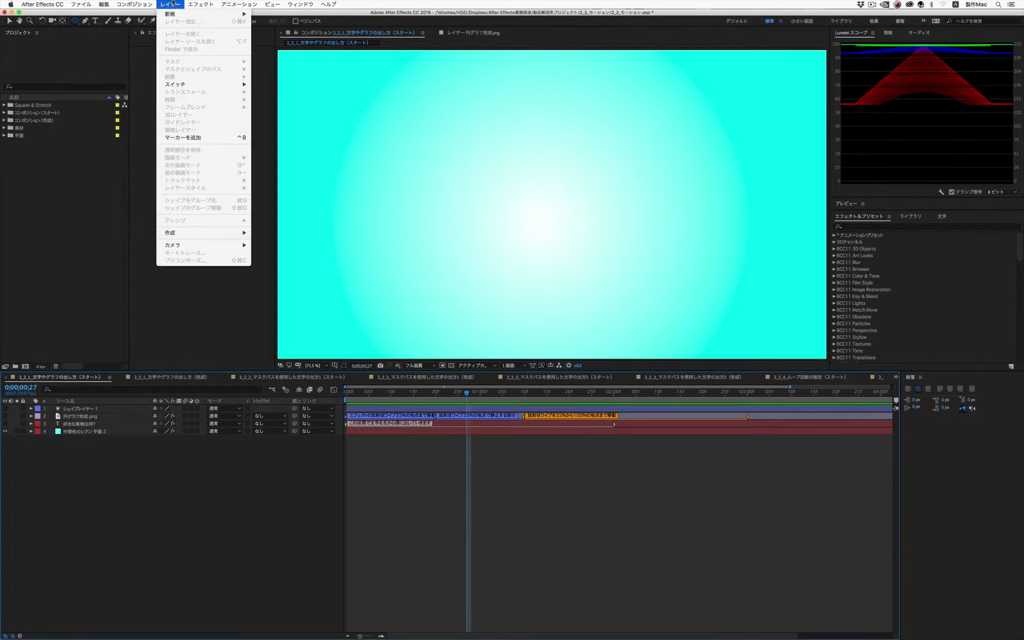
{"action": "mouse_move", "coordinate": [176, 14]}
{"action": "left_click", "coordinate": [302, 56]}
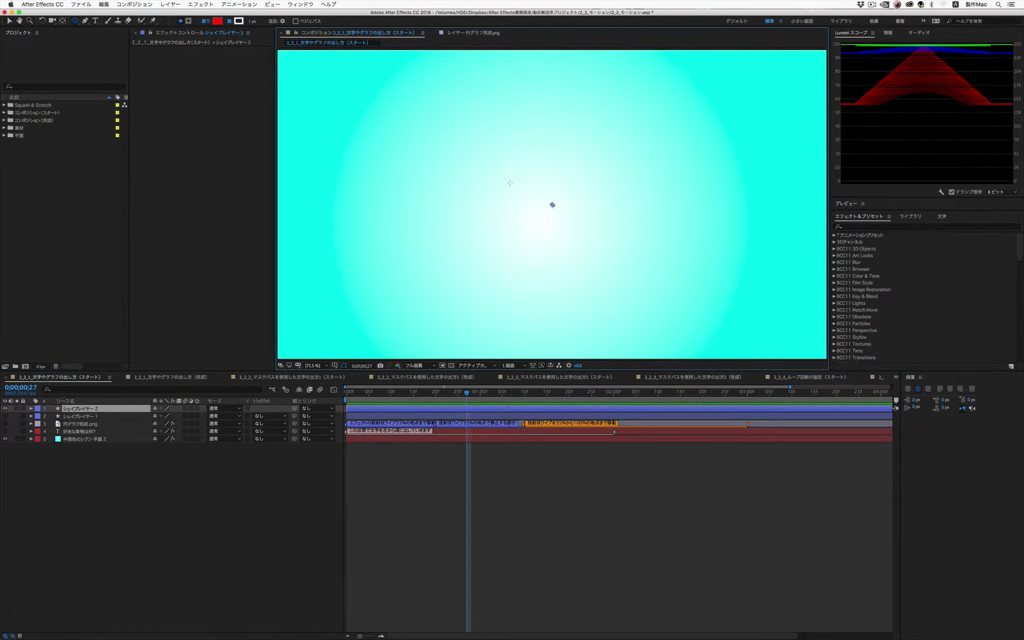
{"action": "left_click_drag", "start_coordinate": [510, 182], "coordinate": [536, 210]}
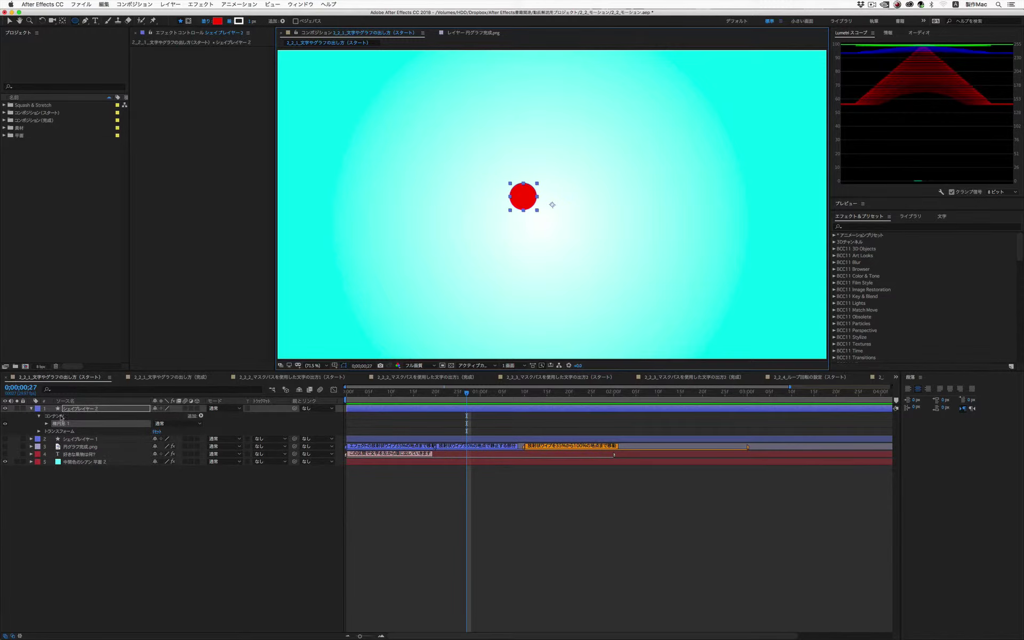
{"action": "left_click", "coordinate": [47, 424]}
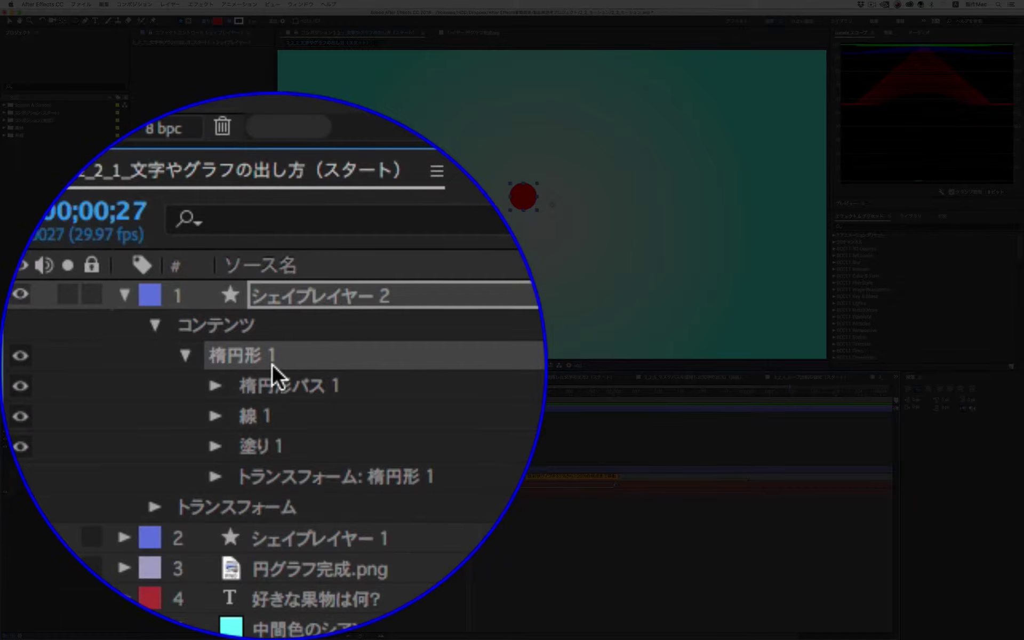
Add Repeater 1 to the red circle on シェイプレイヤー 2, giving three circles in a row.
{"action": "left_click", "coordinate": [273, 363]}
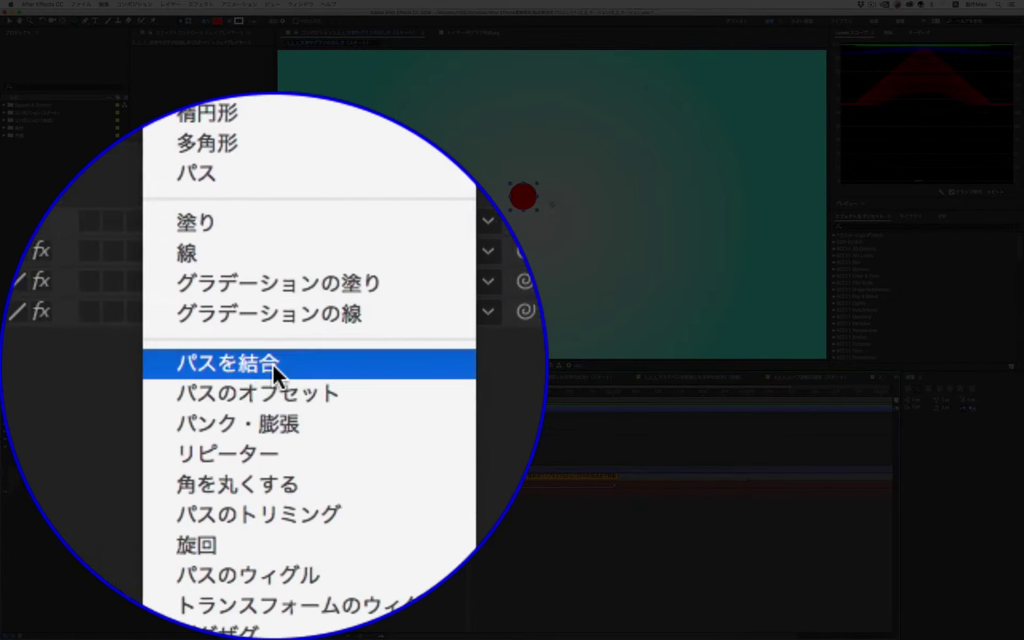
{"action": "key", "text": "Escape"}
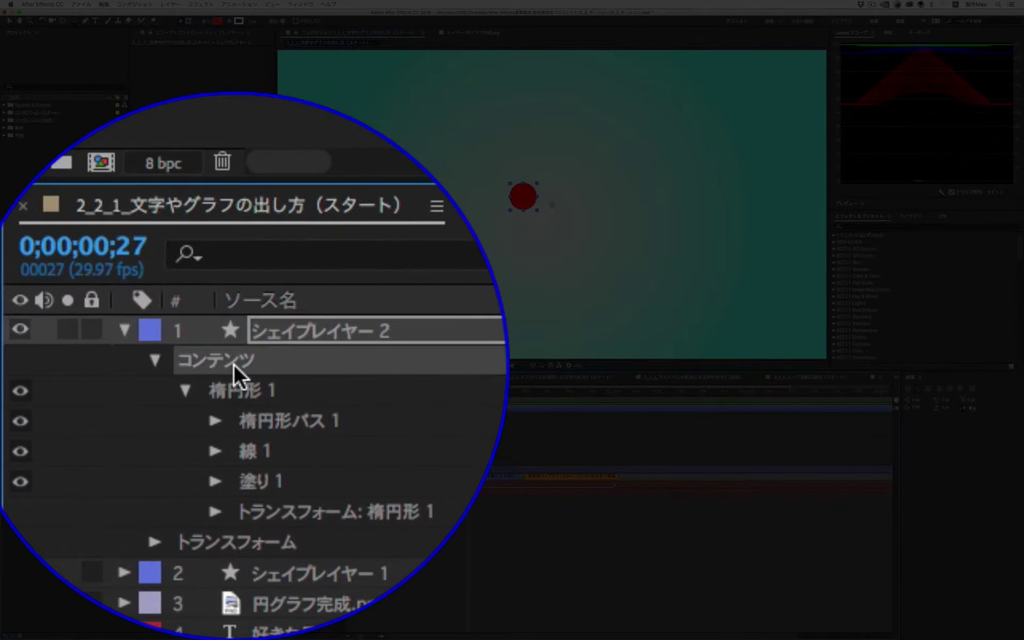
{"action": "left_click", "coordinate": [273, 364]}
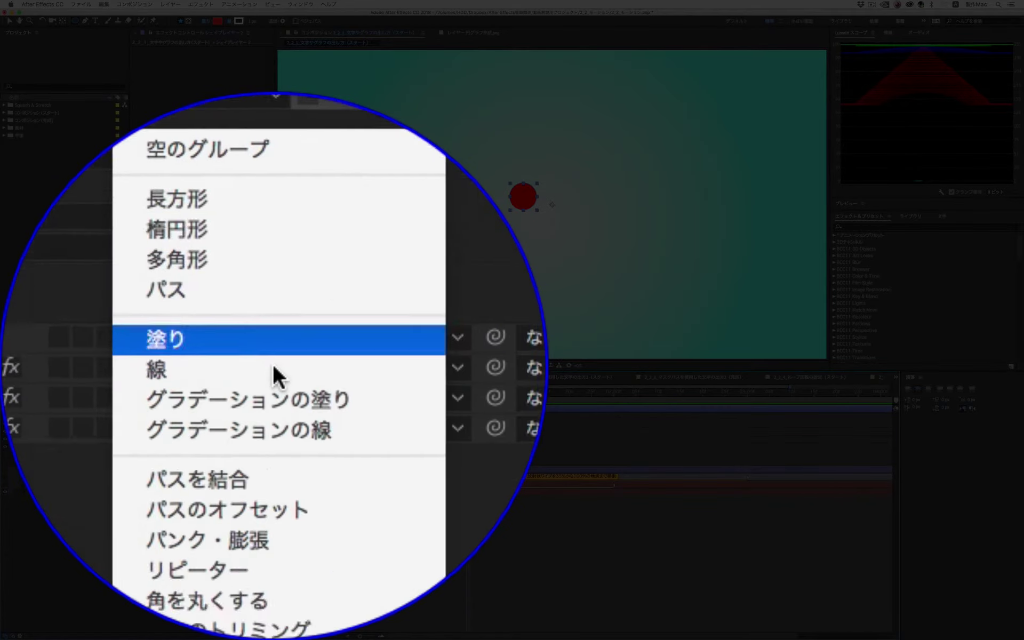
{"action": "left_click", "coordinate": [274, 376]}
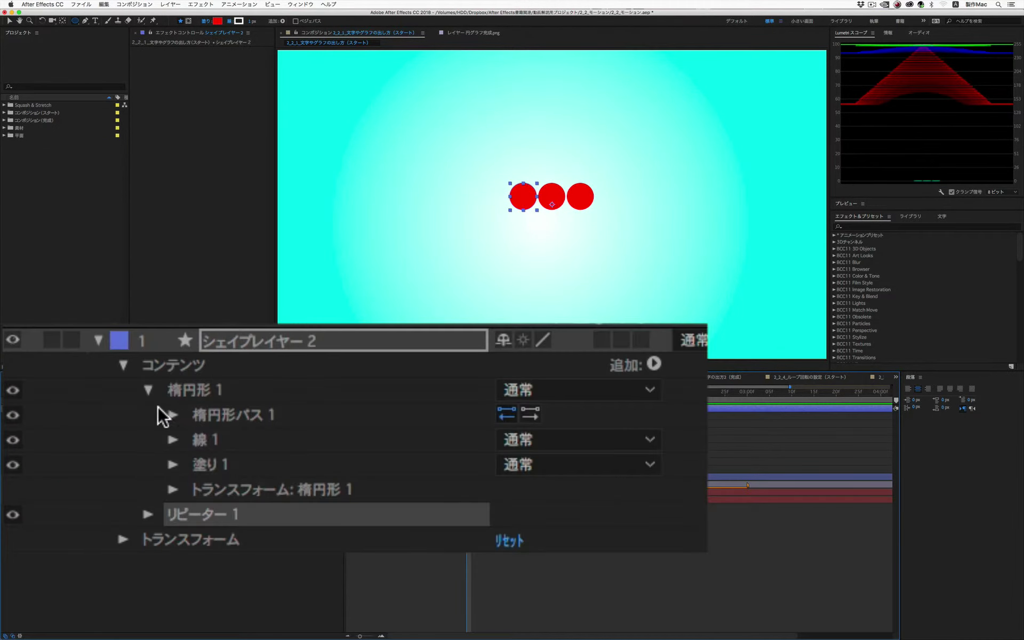
Set Transform: Repeater 1 Position to 0,0 so all three circles overlap.
{"action": "left_click", "coordinate": [148, 392]}
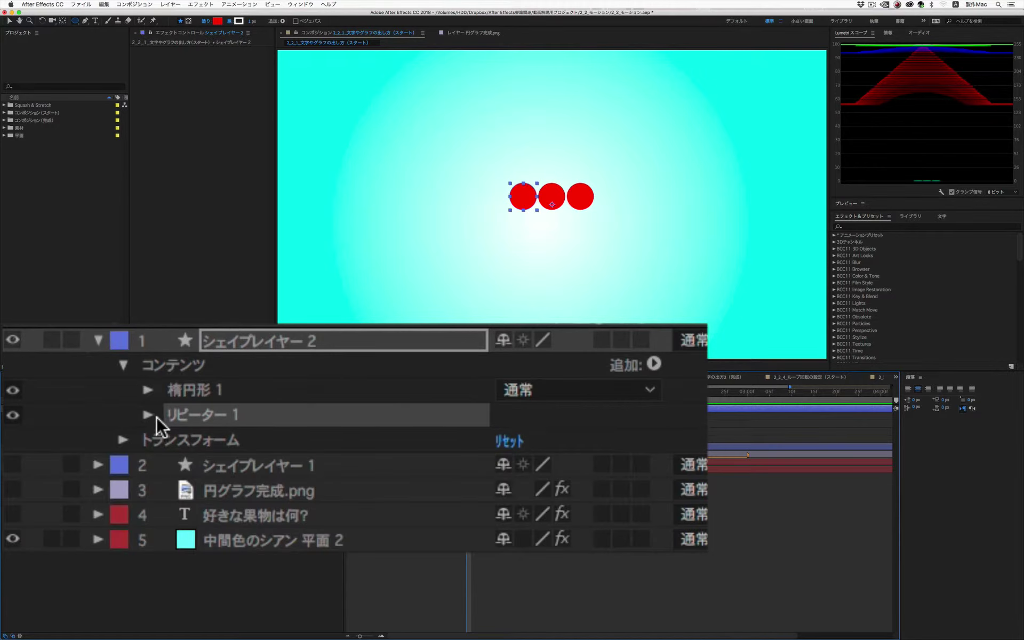
{"action": "left_click", "coordinate": [47, 431]}
{"action": "left_click", "coordinate": [46, 423]}
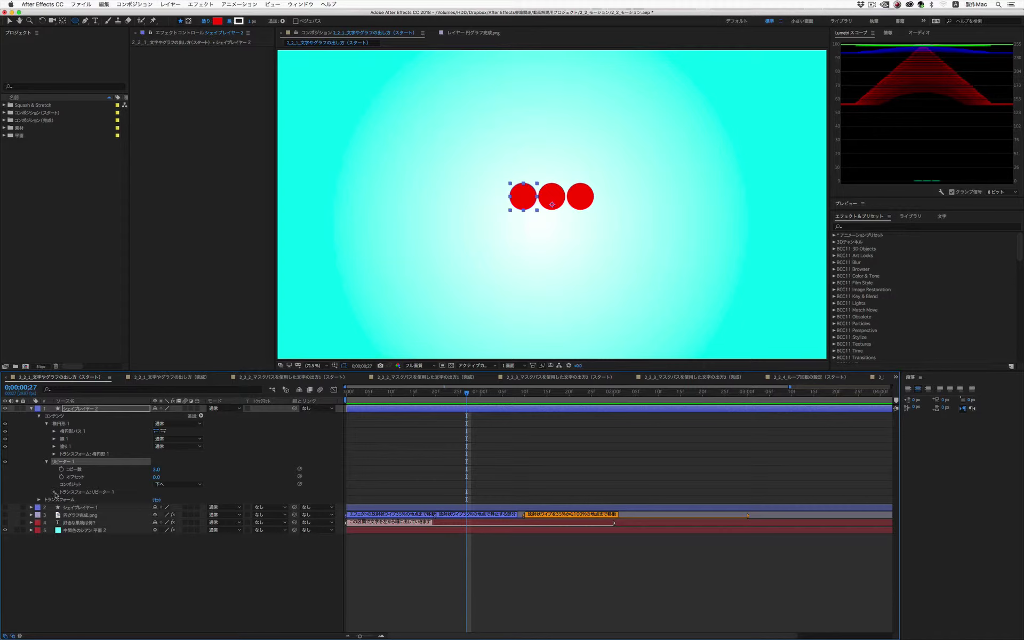
{"action": "left_click", "coordinate": [54, 493]}
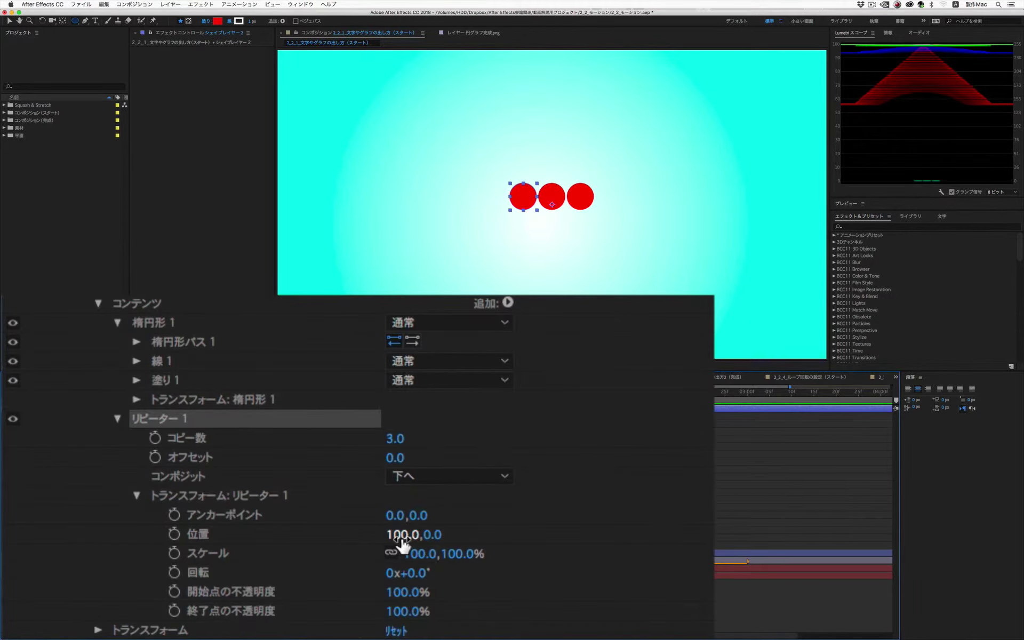
{"action": "left_click", "coordinate": [402, 534]}
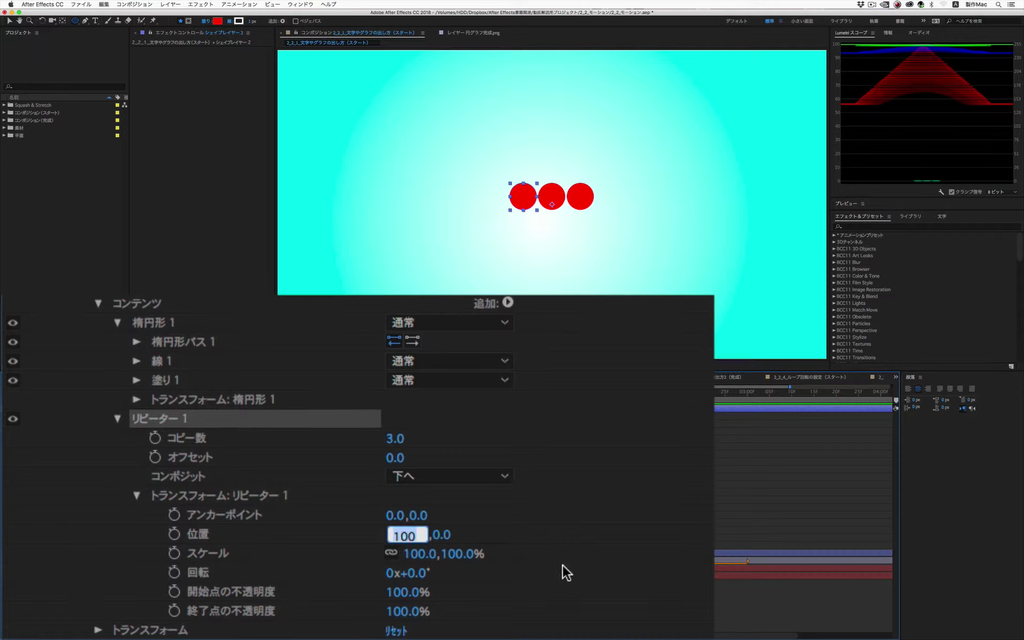
{"action": "type", "text": "0"}
{"action": "key", "text": "Return"}
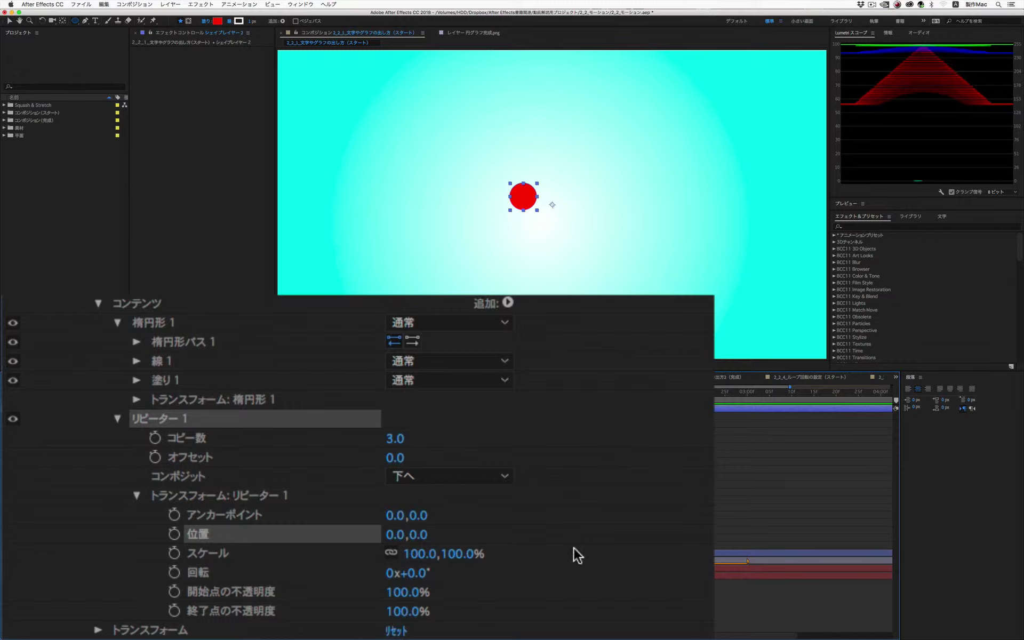
Give the Repeater 40 copies with 20° rotation between each copy.
{"action": "left_click", "coordinate": [397, 444]}
{"action": "type", "text": "40"}
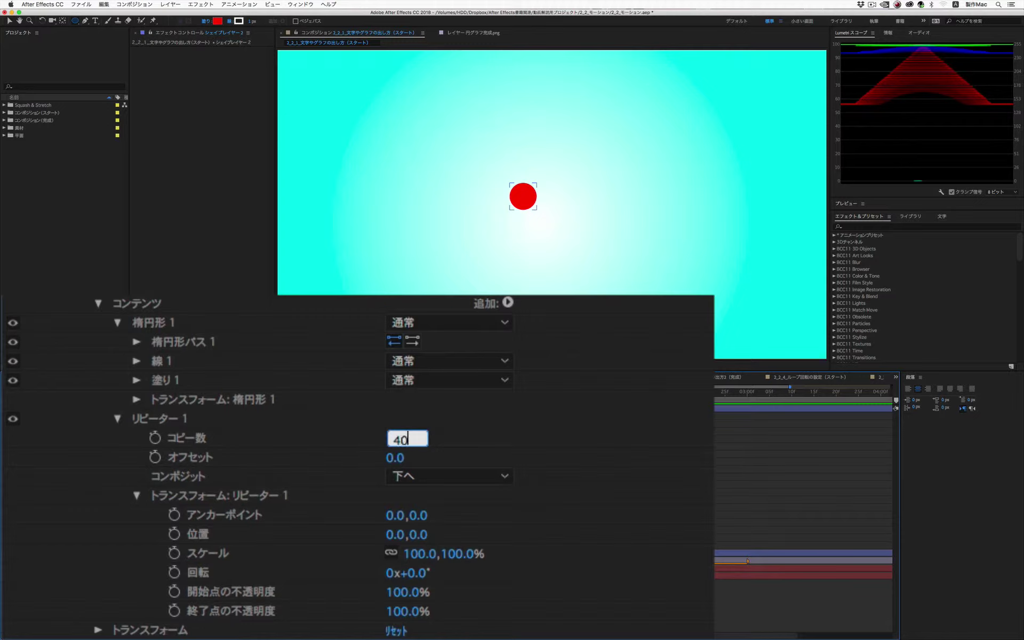
{"action": "key", "text": "Return"}
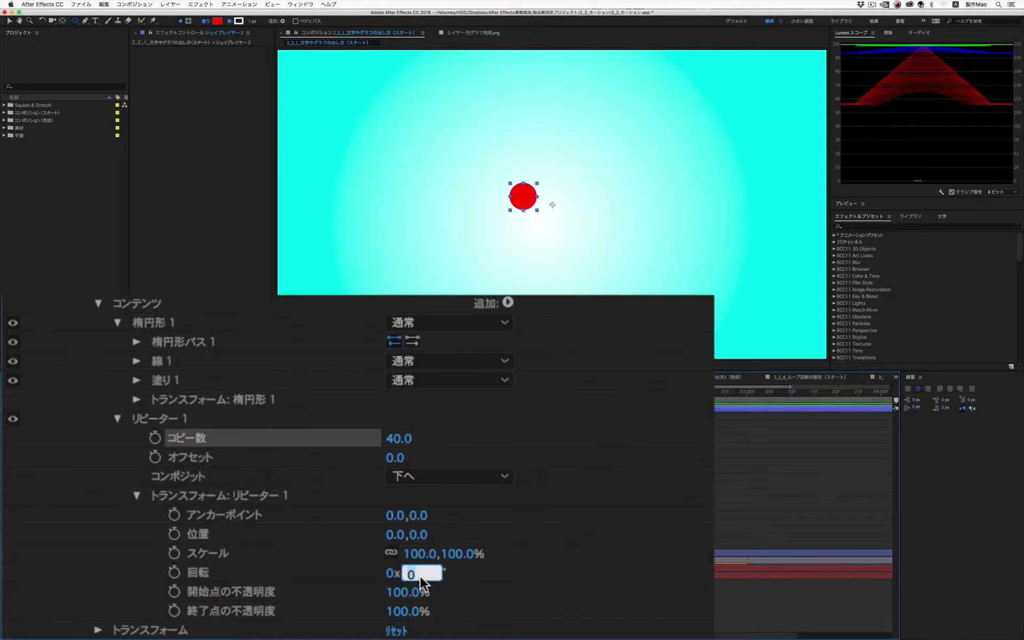
{"action": "type", "text": "20"}
{"action": "key", "text": "Return"}
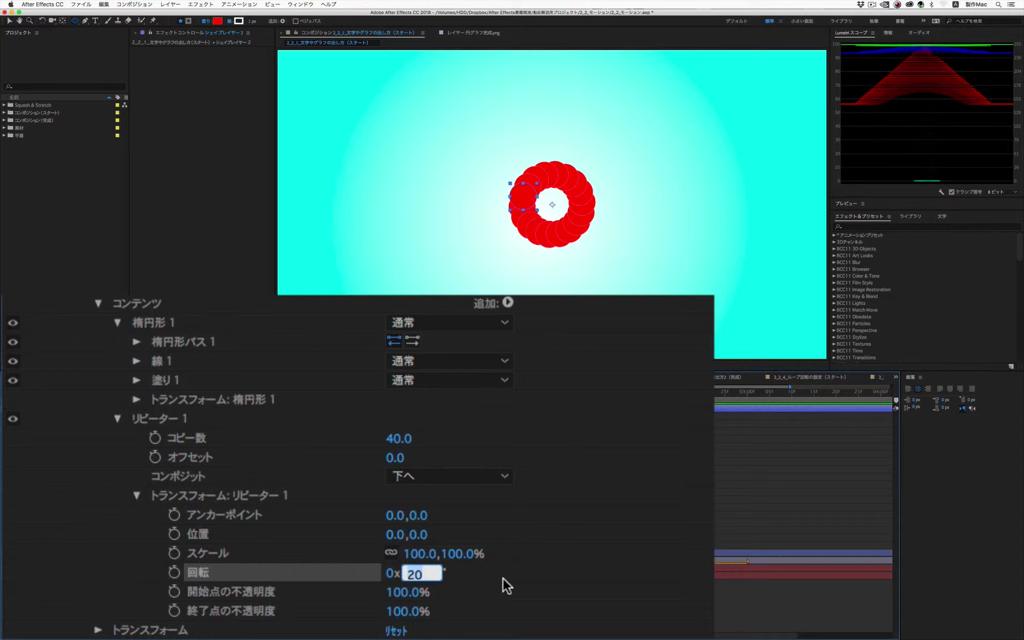
Reduce the Repeater rotation to 12° and the copies to 30.
{"action": "type", "text": "12"}
{"action": "key", "text": "Return"}
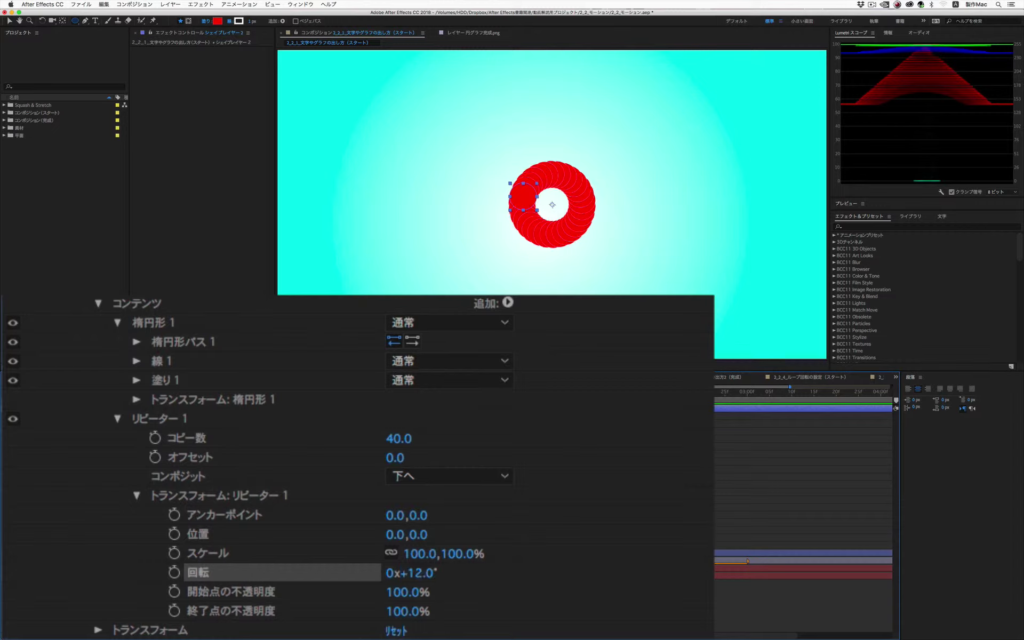
{"action": "left_click", "coordinate": [402, 441]}
{"action": "type", "text": "30"}
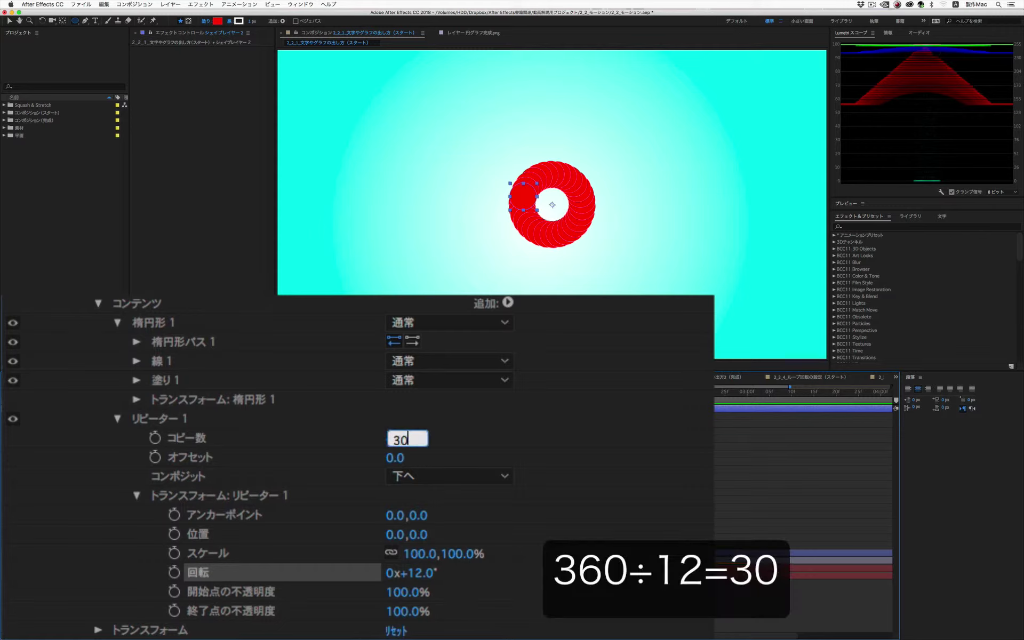
{"action": "key", "text": "Return"}
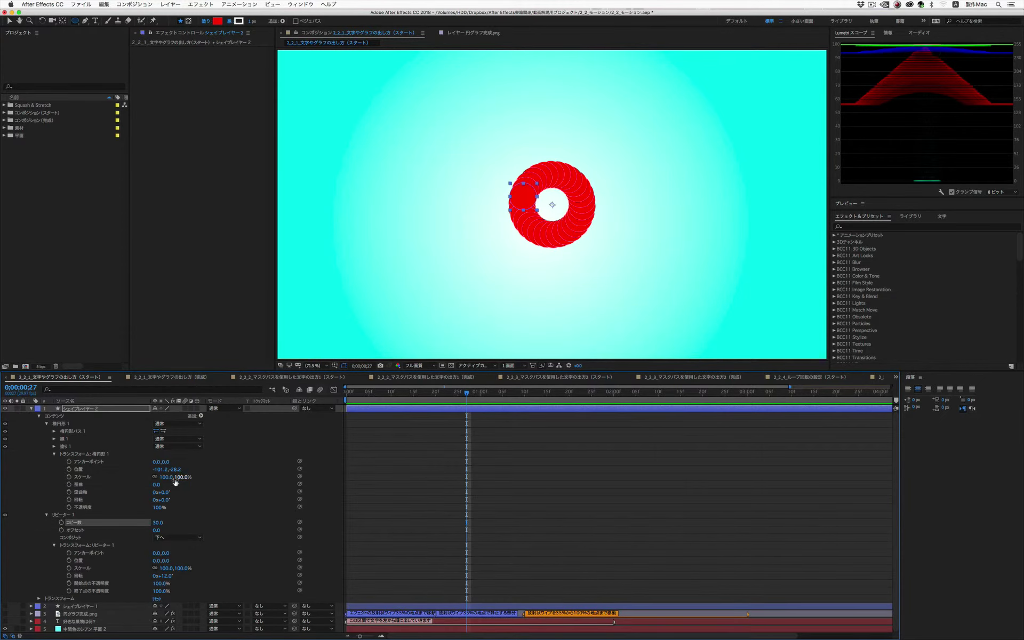
Move Ellipse 1 to about X -453 to widen the ring, then reset Copies from 29 to 30.
{"action": "left_click_drag", "start_coordinate": [157, 469], "coordinate": [150, 470]}
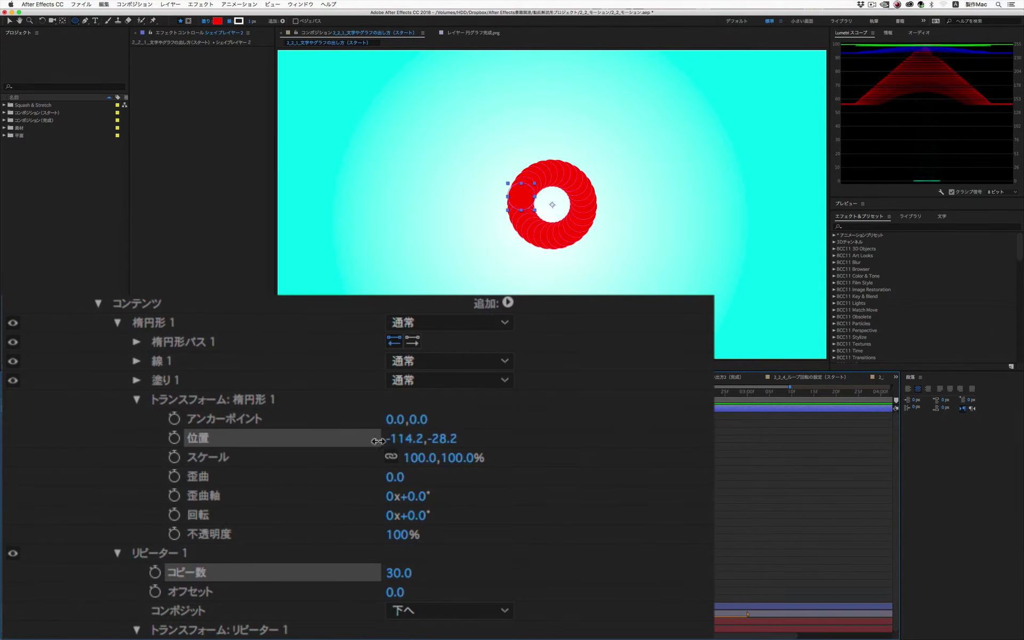
{"action": "left_click_drag", "start_coordinate": [378, 441], "coordinate": [42, 434]}
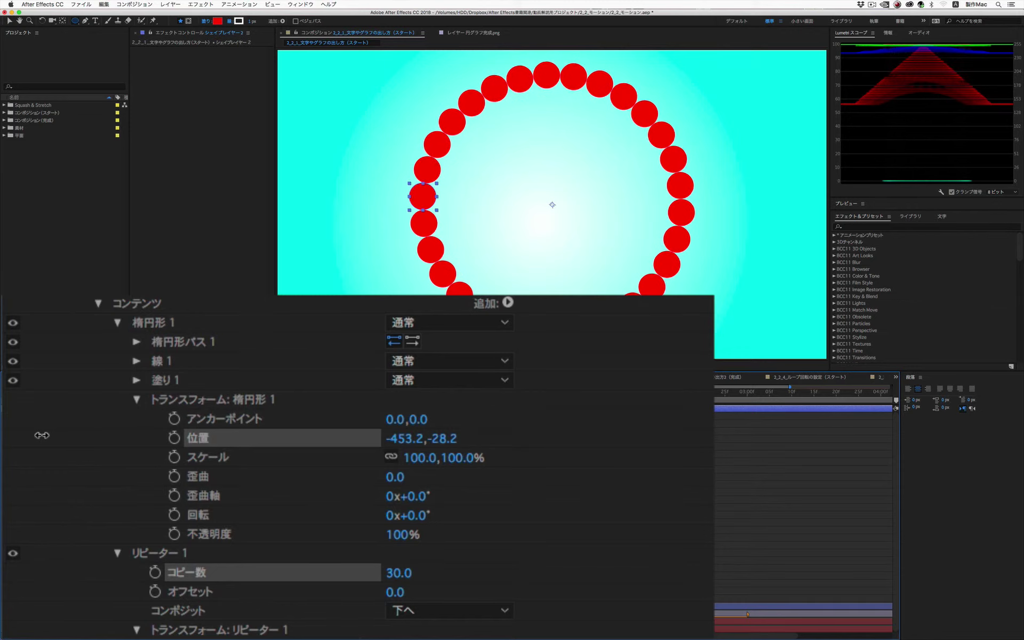
{"action": "left_click", "coordinate": [405, 575]}
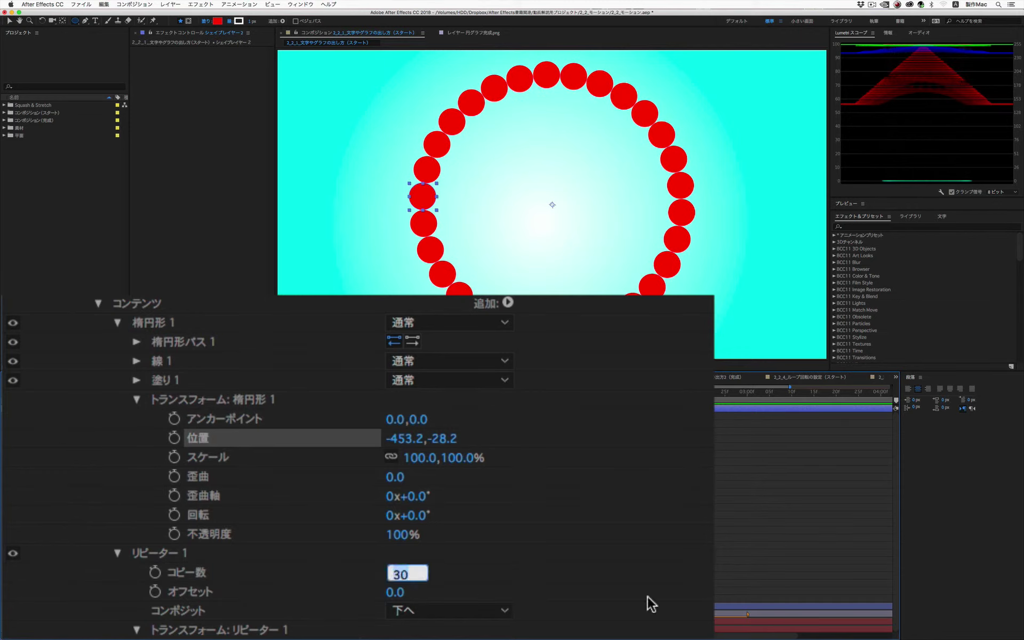
{"action": "type", "text": "29"}
{"action": "key", "text": "Return"}
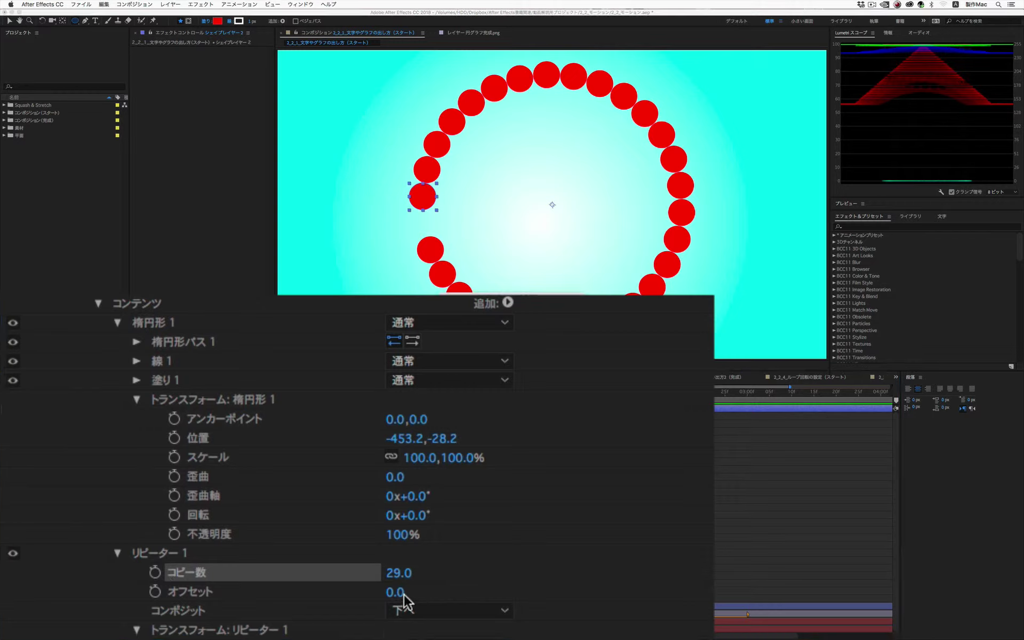
{"action": "type", "text": "30"}
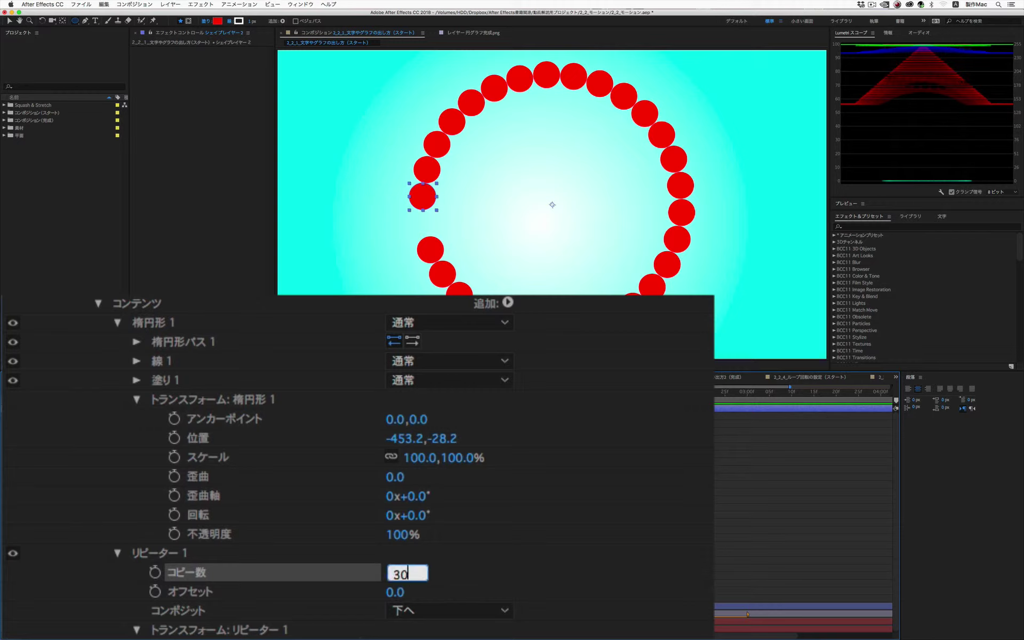
{"action": "key", "text": "Return"}
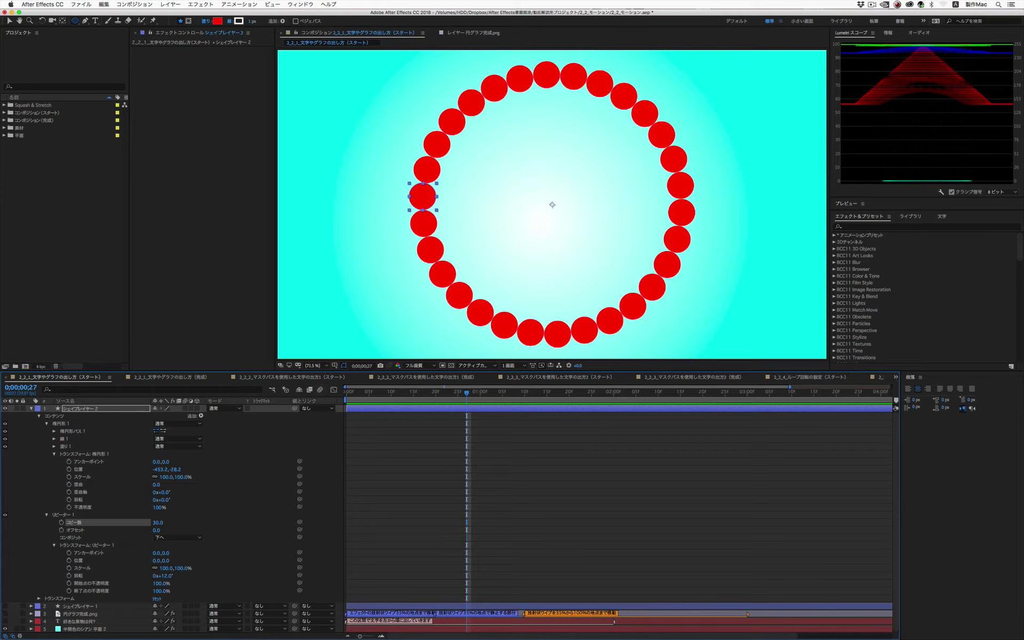
Set the Repeater rotation to 30° per copy with 12 copies.
{"action": "left_click", "coordinate": [164, 576]}
{"action": "type", "text": "30"}
{"action": "key", "text": "Return"}
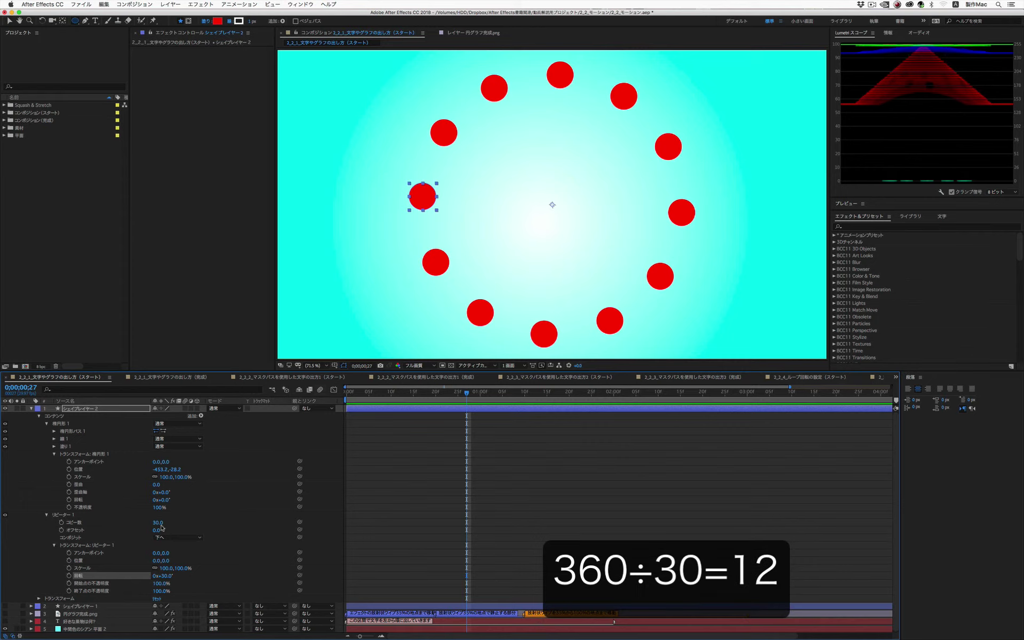
{"action": "left_click", "coordinate": [159, 523]}
{"action": "type", "text": "12"}
{"action": "key", "text": "Return"}
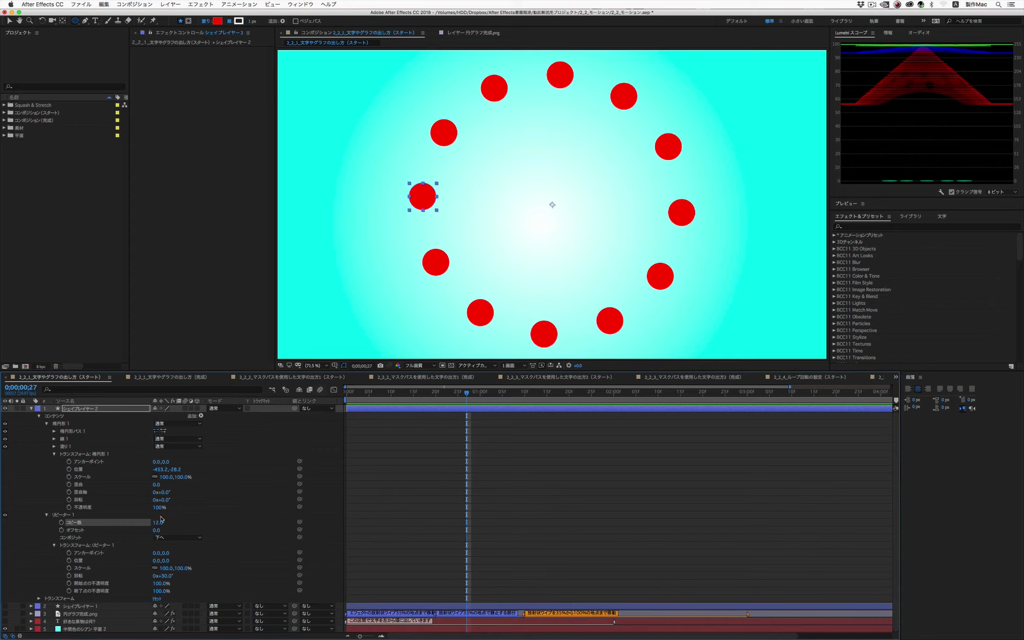
Try 11 Repeater copies, then return to 12.
{"action": "left_click", "coordinate": [158, 523]}
{"action": "type", "text": "11"}
{"action": "key", "text": "Return"}
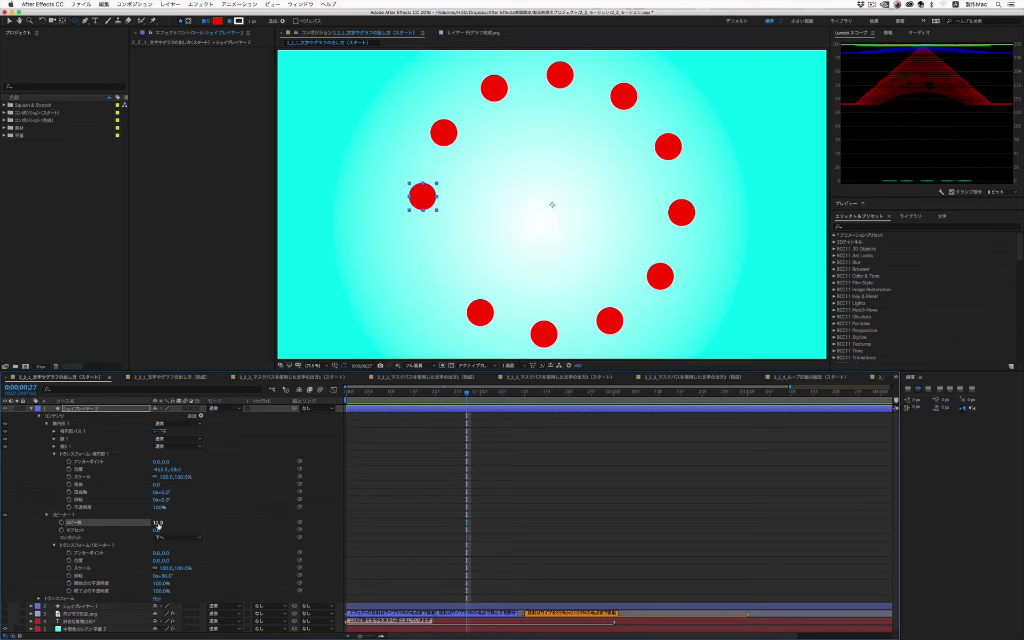
{"action": "left_click", "coordinate": [158, 523]}
{"action": "type", "text": "12"}
{"action": "key", "text": "Return"}
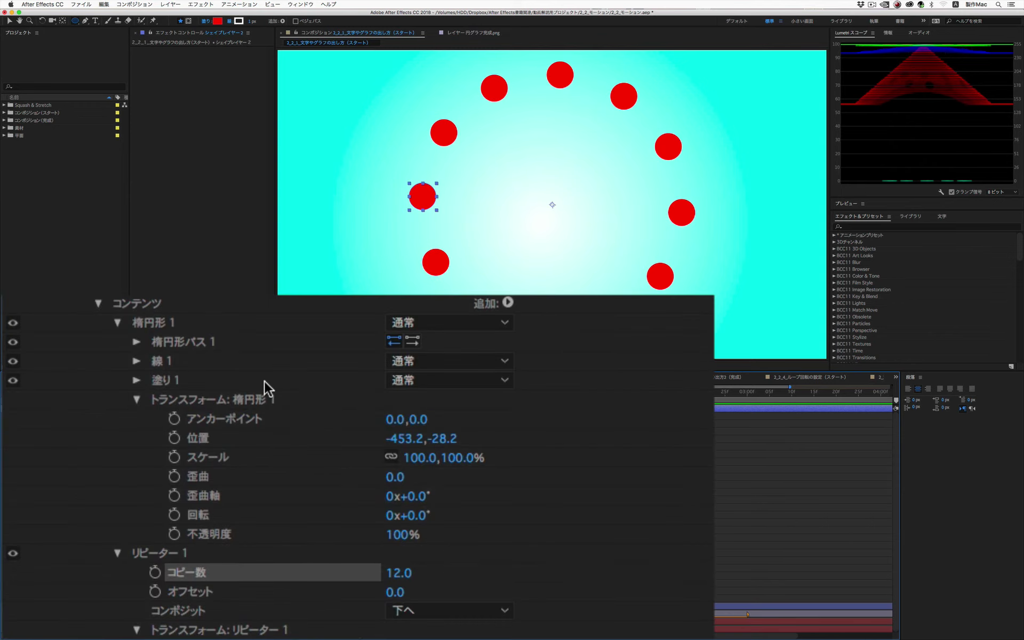
Set Ellipse 1 position X to -360.2 and scale to 47% for smaller dots in a tighter ring.
{"action": "left_click", "coordinate": [104, 454]}
{"action": "left_click_drag", "start_coordinate": [399, 445], "coordinate": [482, 436]}
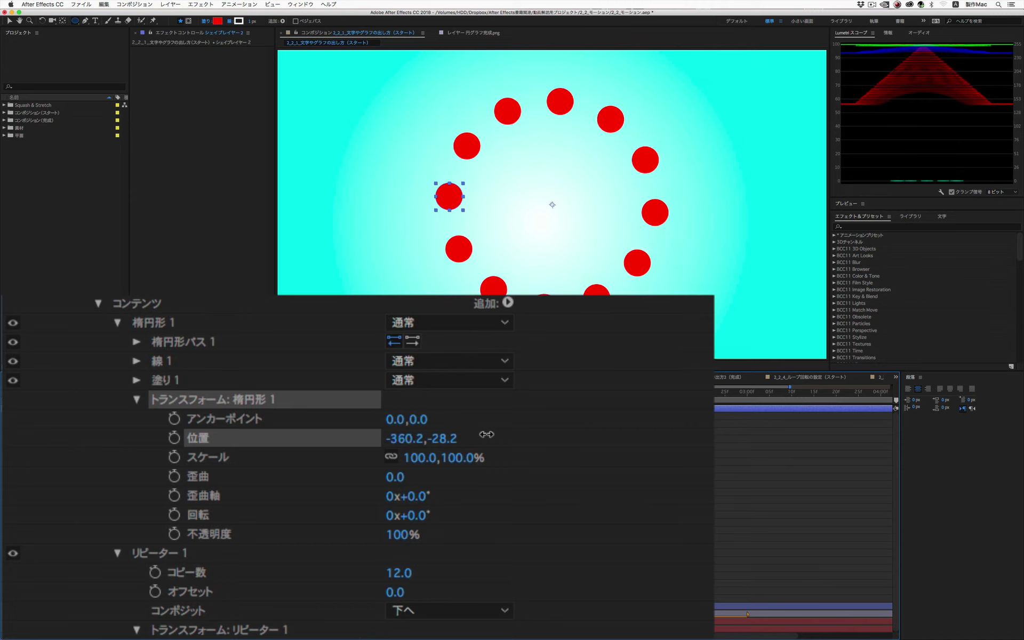
{"action": "left_click_drag", "start_coordinate": [426, 468], "coordinate": [375, 465]}
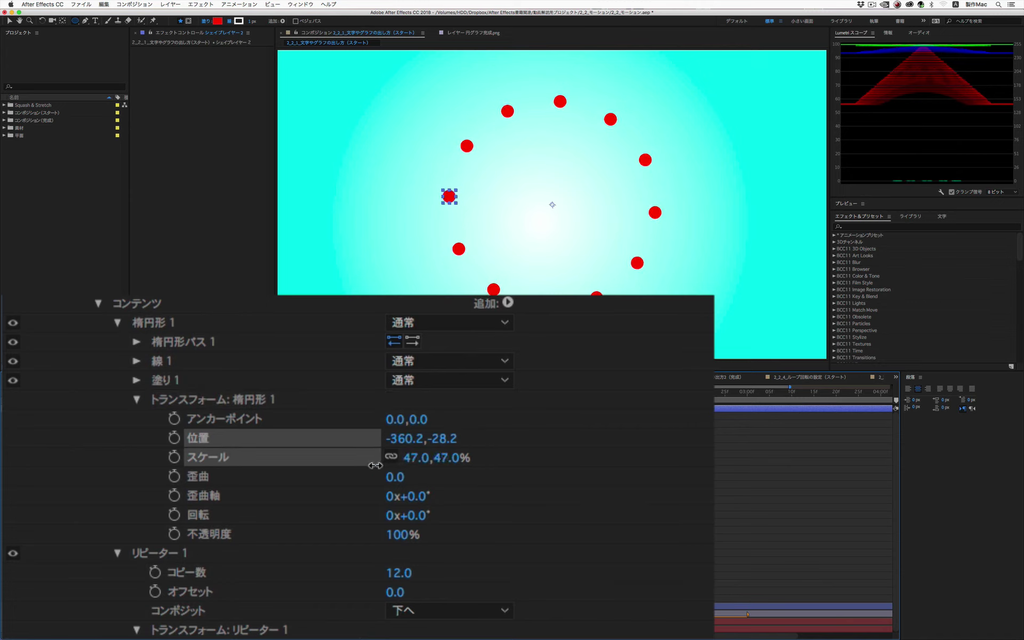
{"action": "left_click", "coordinate": [232, 410]}
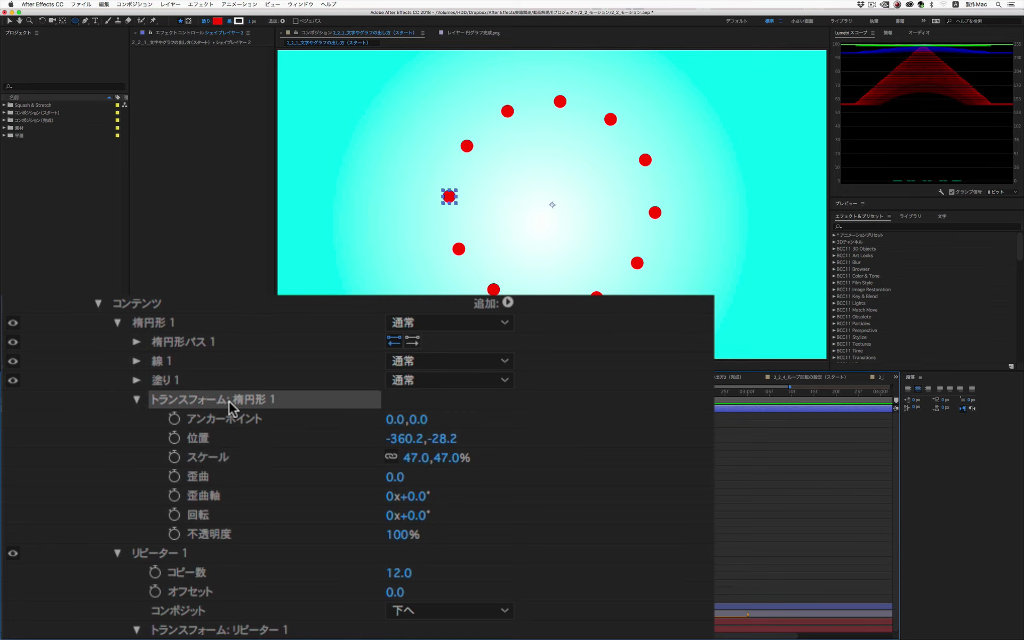